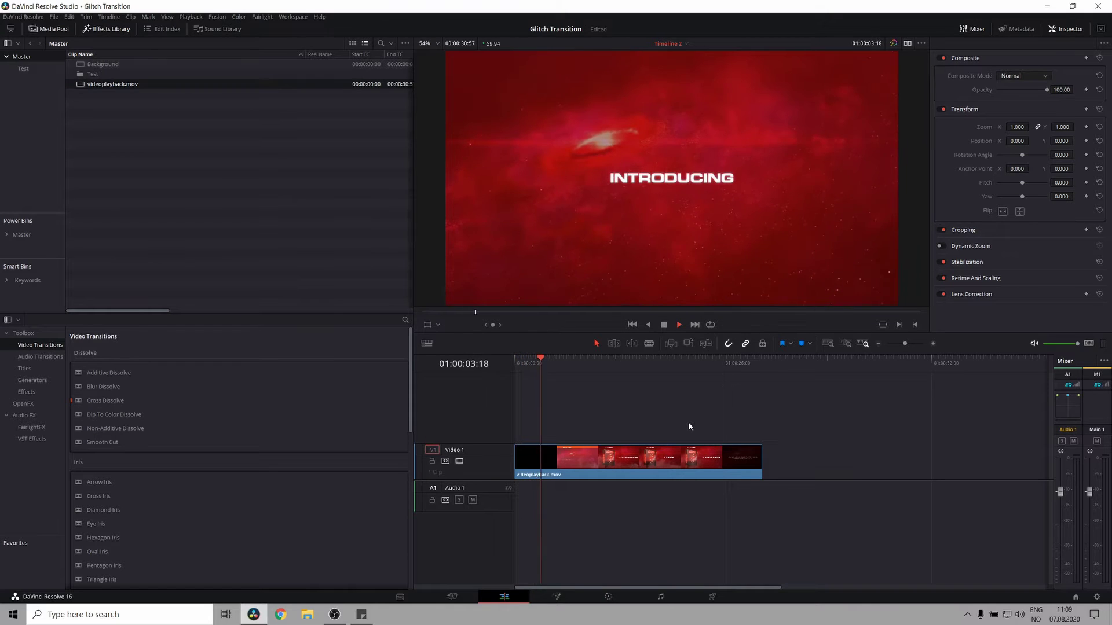
Stop playback and delete the videoplayback.mov clip from the Video 1 track
key("space")
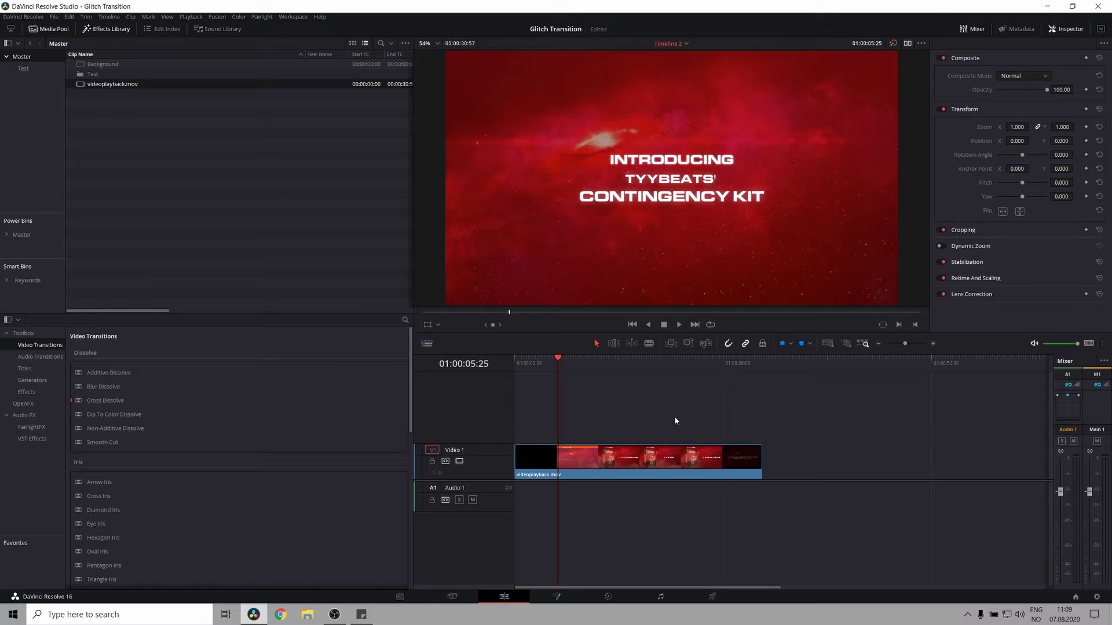
left_click(687, 460)
key("Delete")
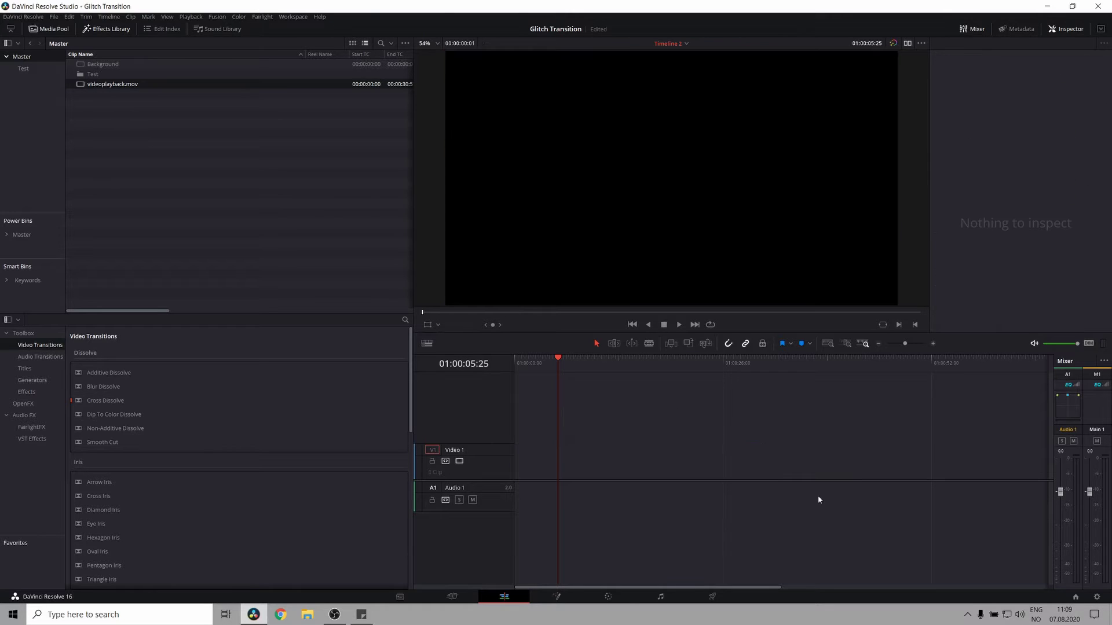
Review the project's master settings, then close them without changing anything
left_click(1096, 597)
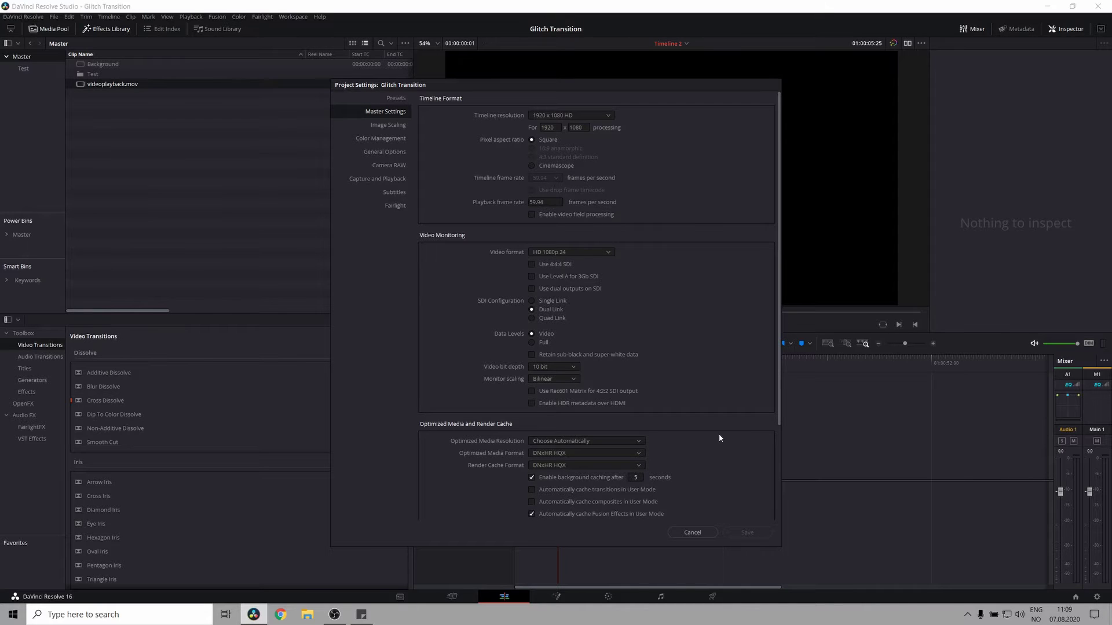
left_click(696, 534)
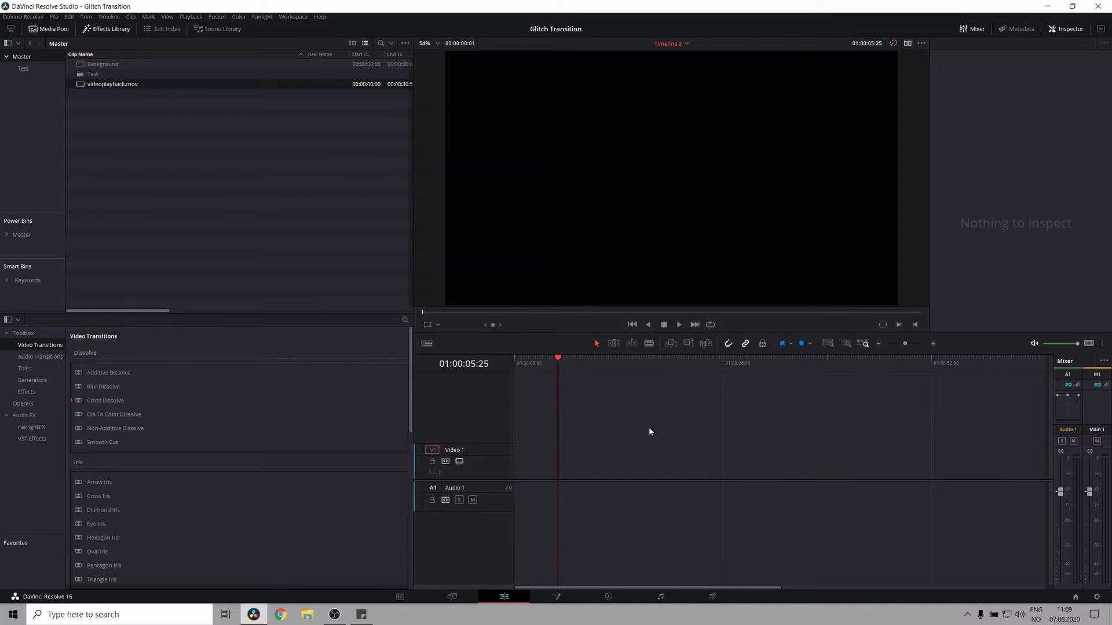
left_click(234, 183)
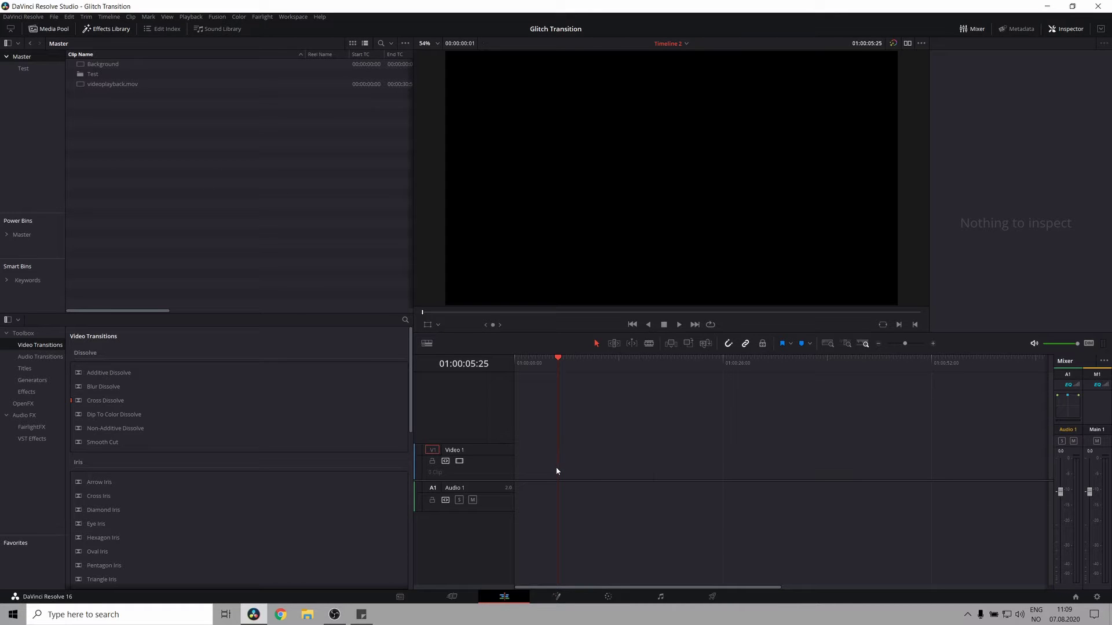
right_click(276, 187)
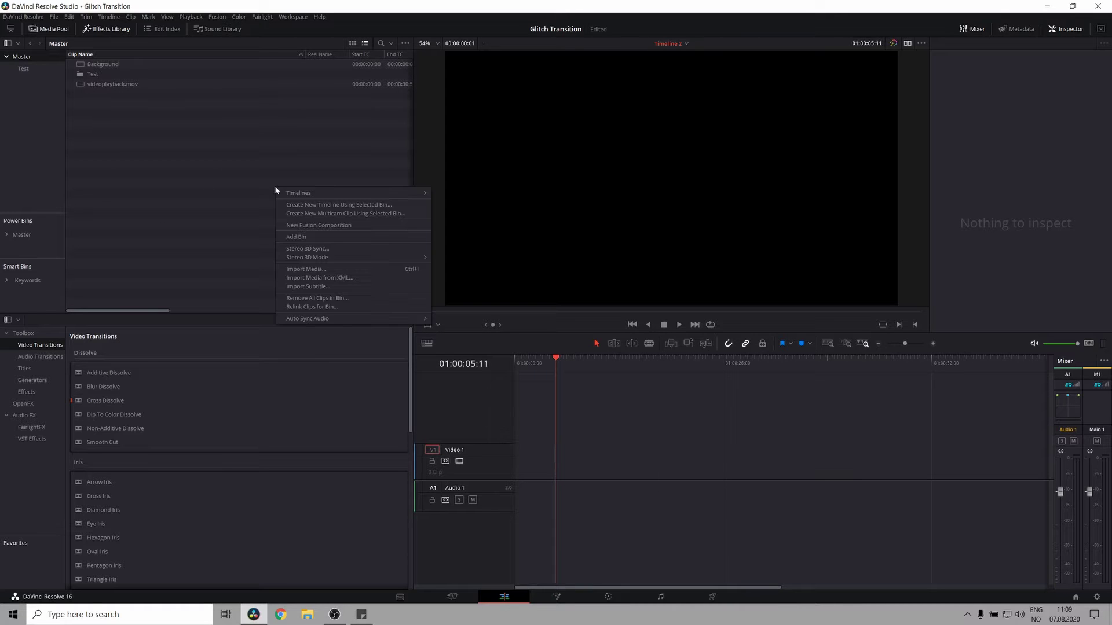
left_click(533, 454)
right_click(539, 460)
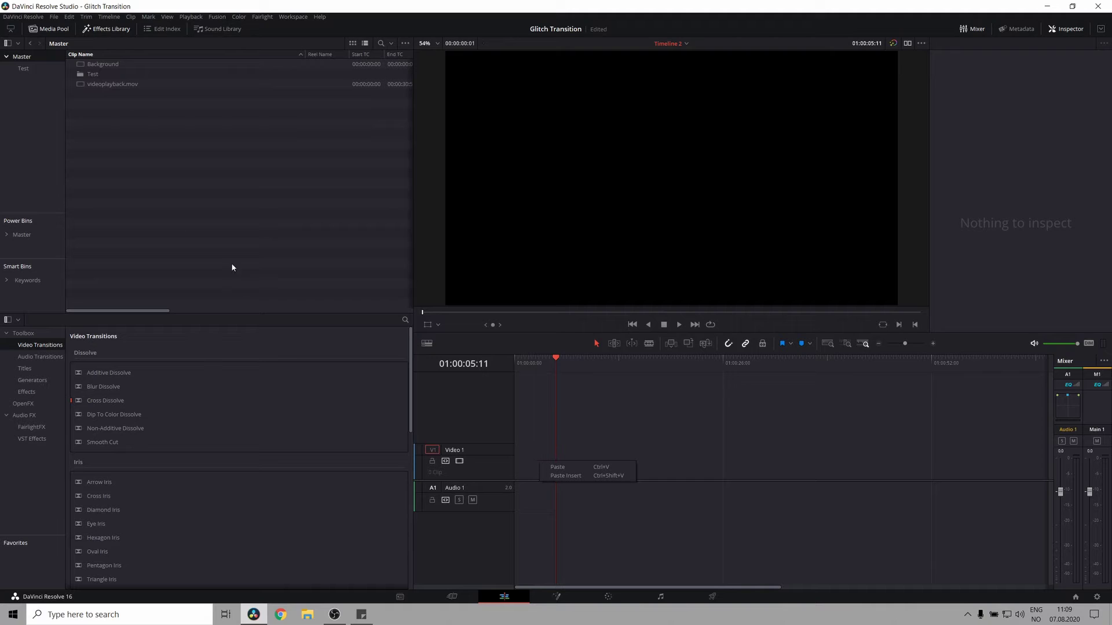
Place the Background clip at the start of the Video 1 track and convert it to a new Fusion clip
left_click_drag(93, 66, 524, 458)
left_click(537, 373)
left_click_drag(536, 374, 531, 373)
left_click(540, 467)
right_click(541, 467)
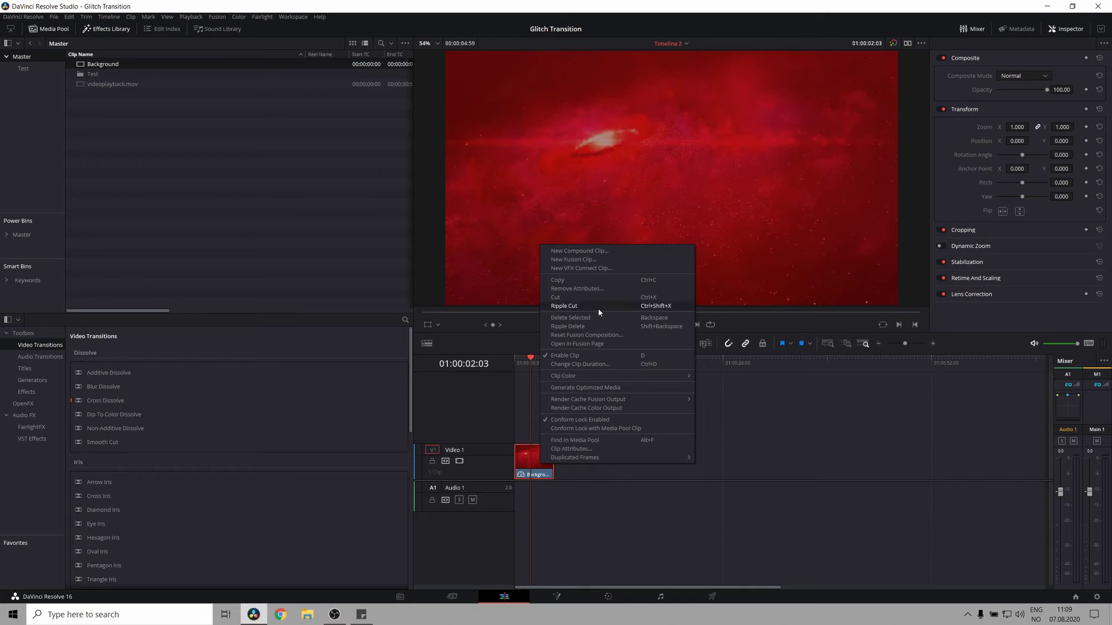
left_click(599, 259)
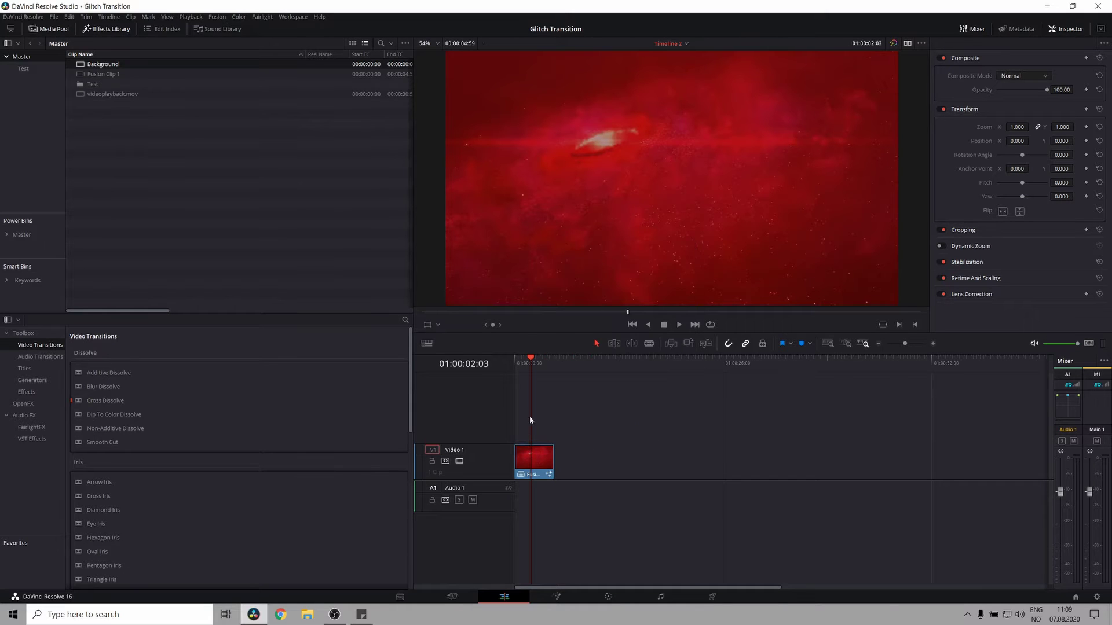
Open the clip on the Fusion page and add a Text node merged over MediaIn1
left_click(554, 598)
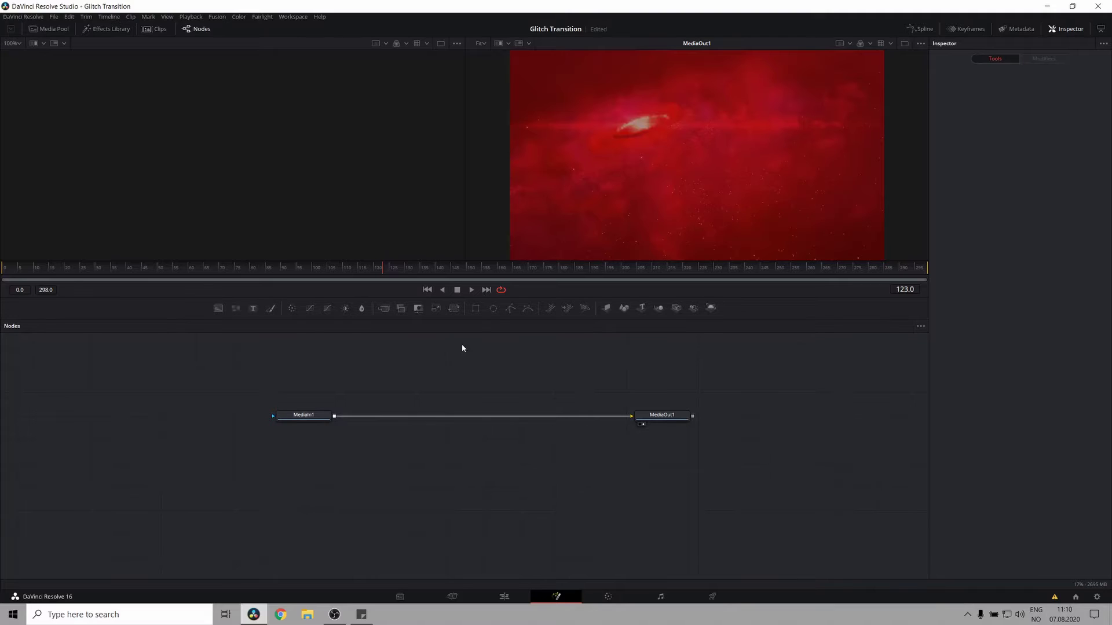
left_click(316, 414)
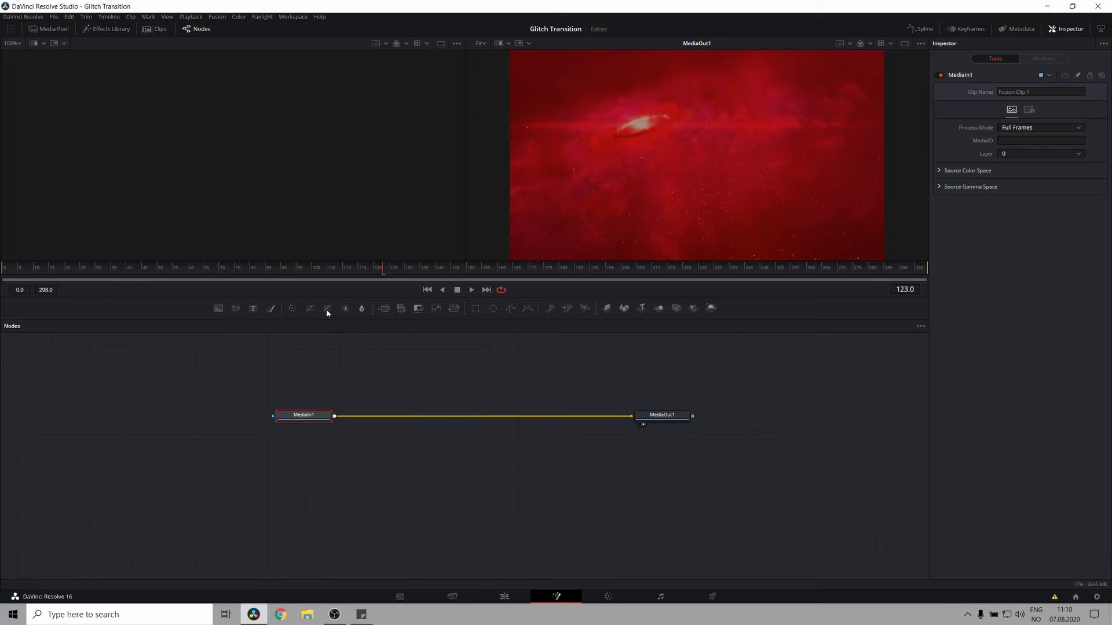
left_click(254, 308)
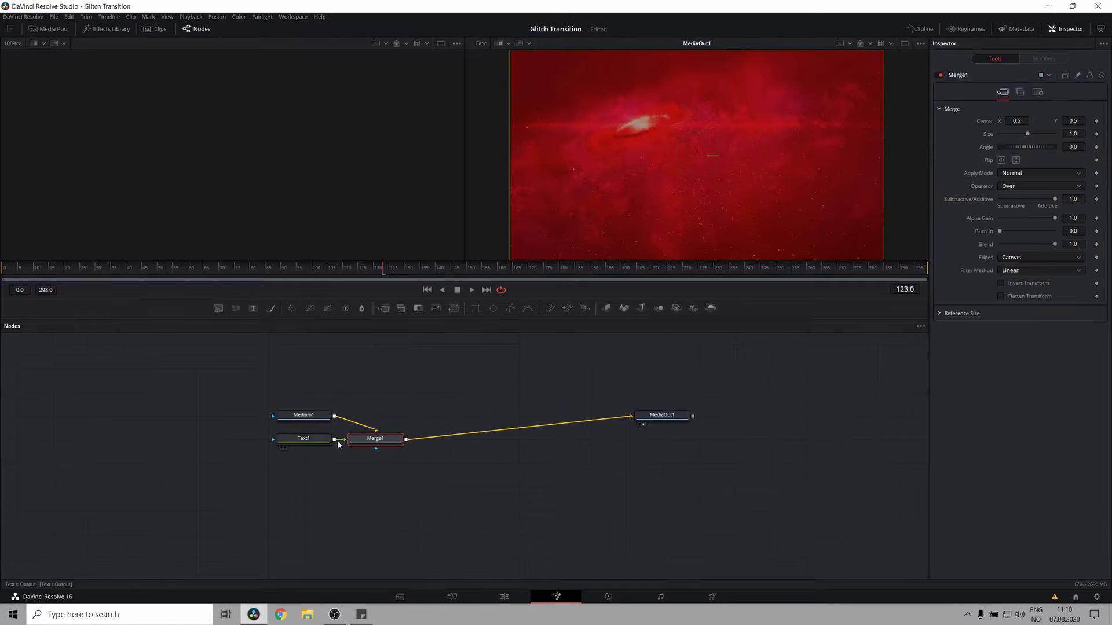
Rearrange the nodes so Text1 sits above Merge1, with MediaIn1 and Merge1 in line with MediaOut1
left_click_drag(255, 434, 375, 394)
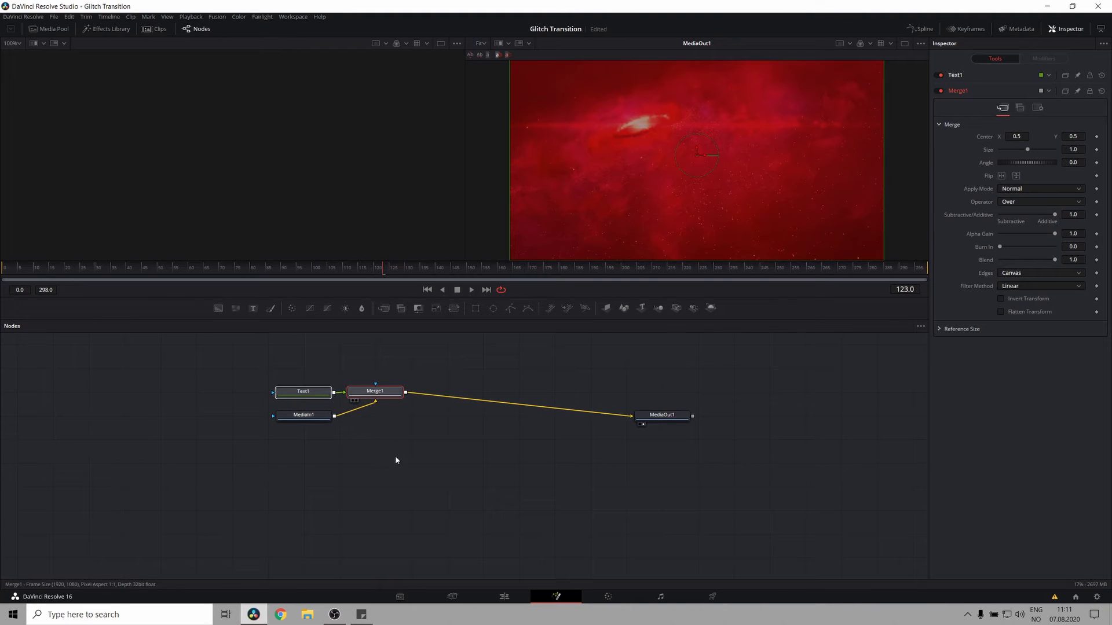
left_click_drag(387, 447, 402, 473)
left_click_drag(392, 424, 400, 443)
left_click_drag(322, 424, 408, 407)
Enter INTRODUCING as the styled text of Text1
left_click(405, 398)
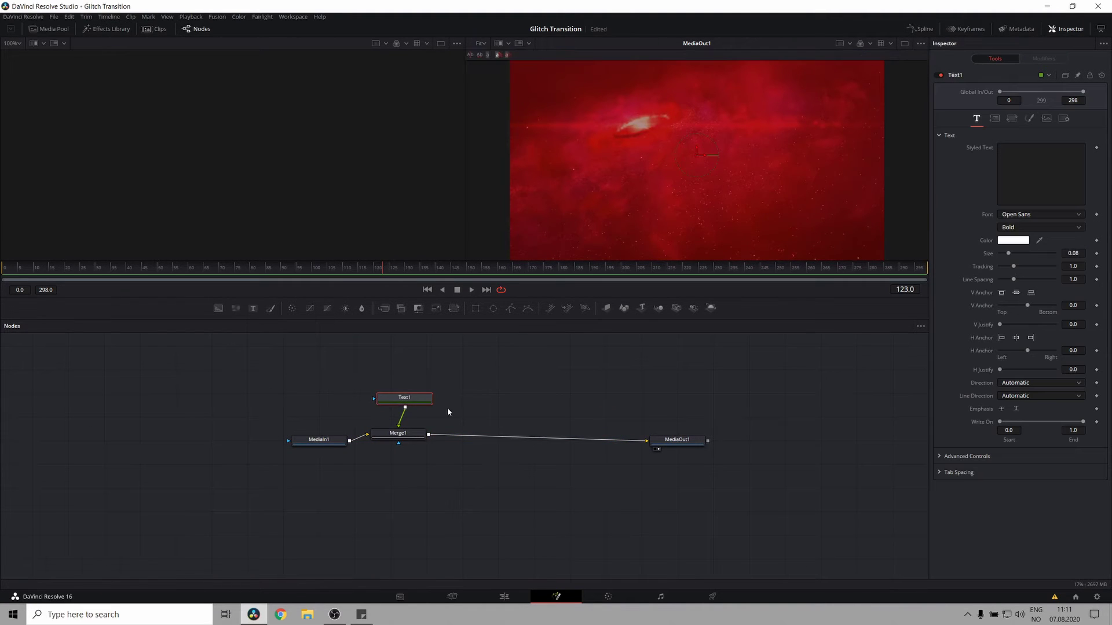
left_click(1059, 163)
type("INTRPO")
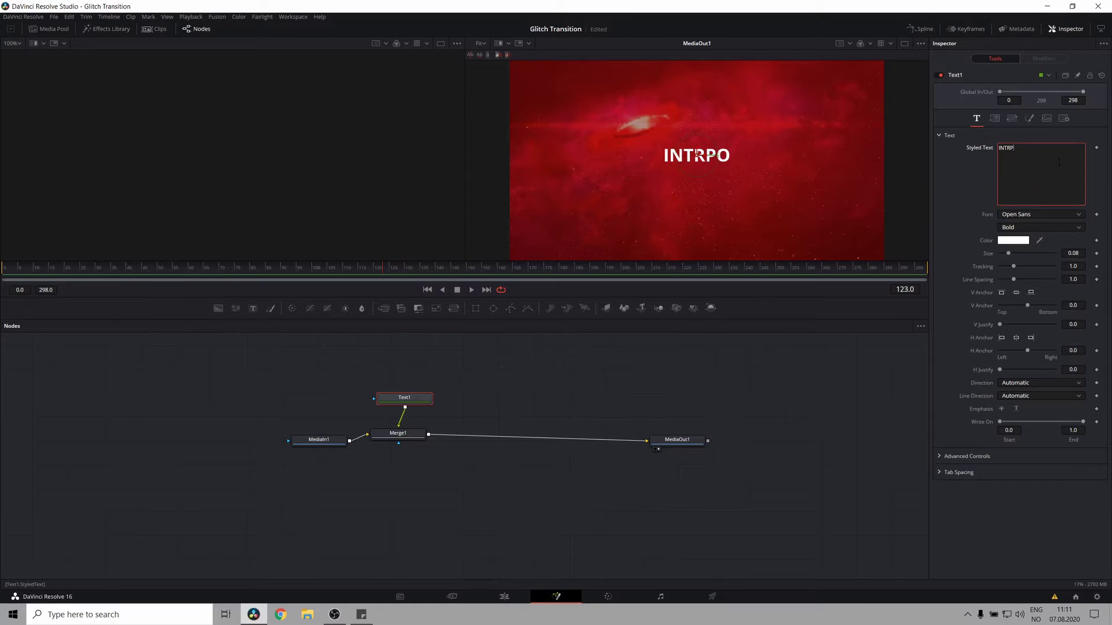
key("BackSpace")
type("ODUCING")
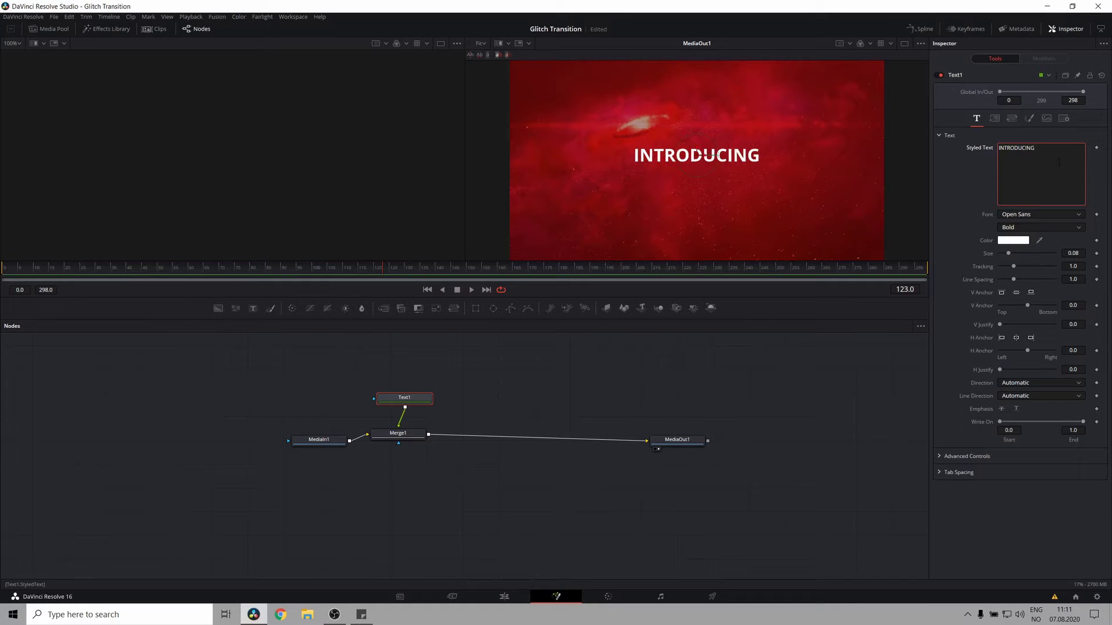
Set the title's font to OPTIEdgarBold-Extended, its size to about 0.048 and its tracking to about 0.99
key("ctrl+a")
left_click(1041, 214)
scroll(1036, 357, "down", 3)
left_click(1014, 411)
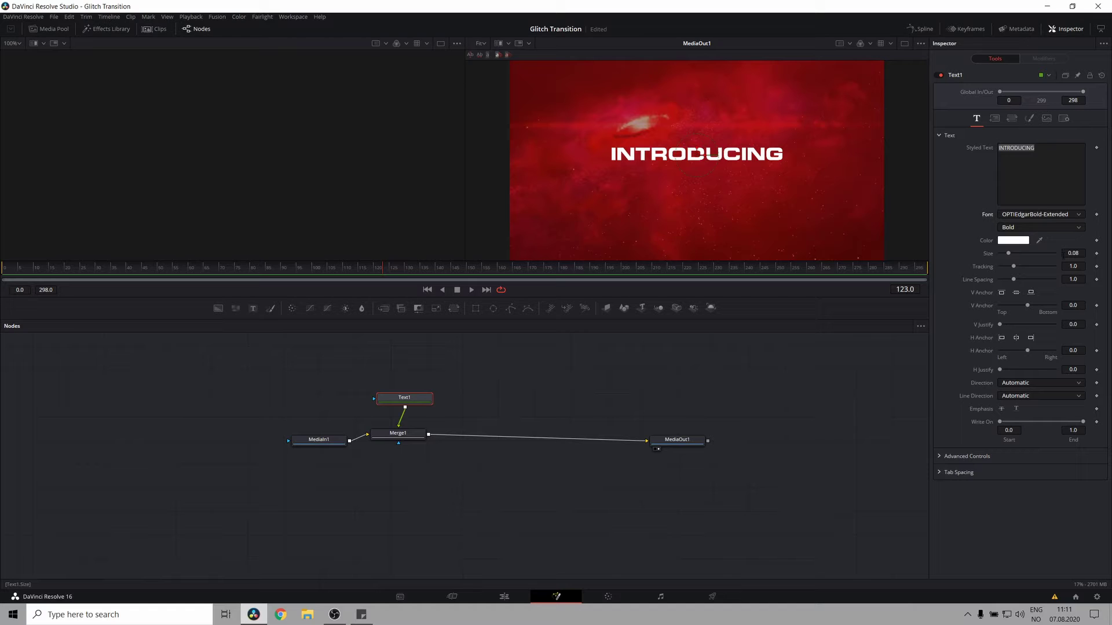
left_click_drag(1008, 253, 973, 255)
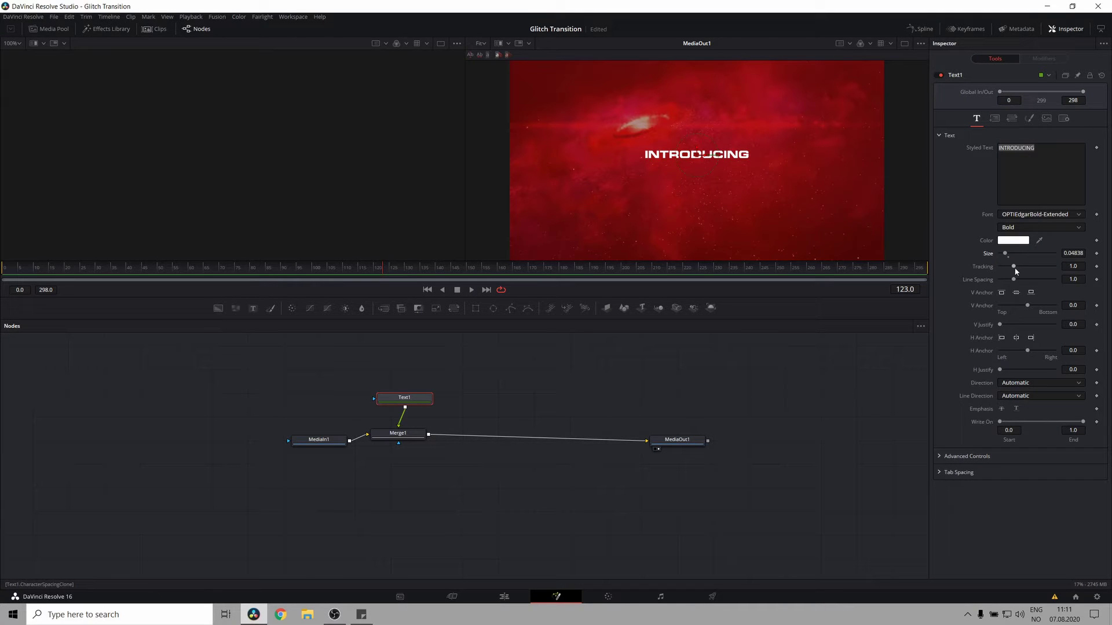
left_click_drag(1014, 270, 1014, 272)
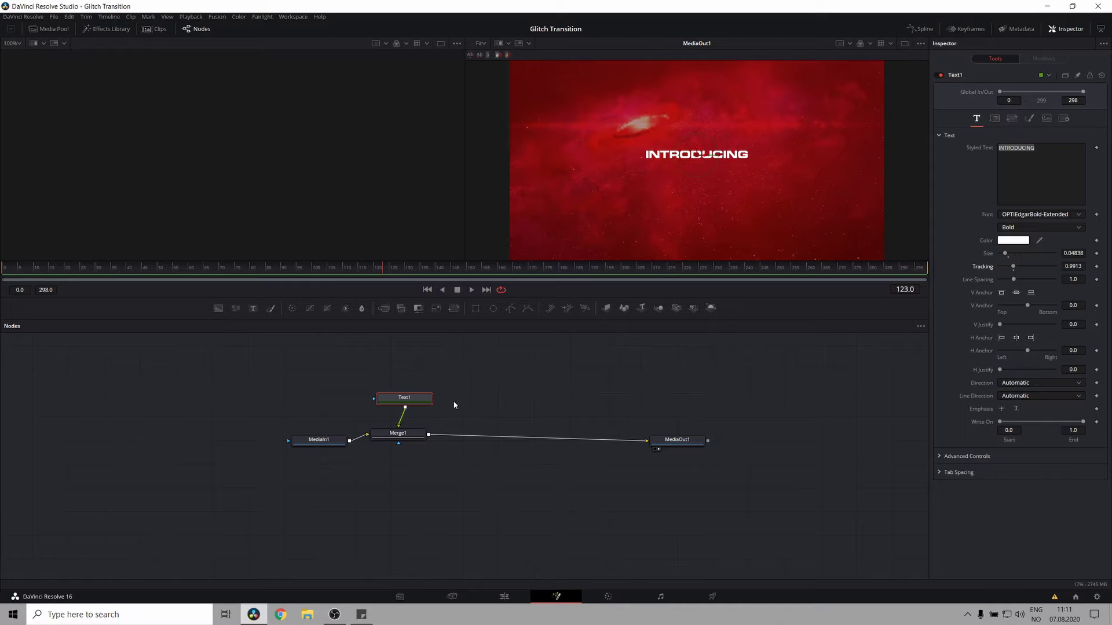
Add a Grid Warp node between Text1 and Merge1
key("shift+space")
type("grid war")
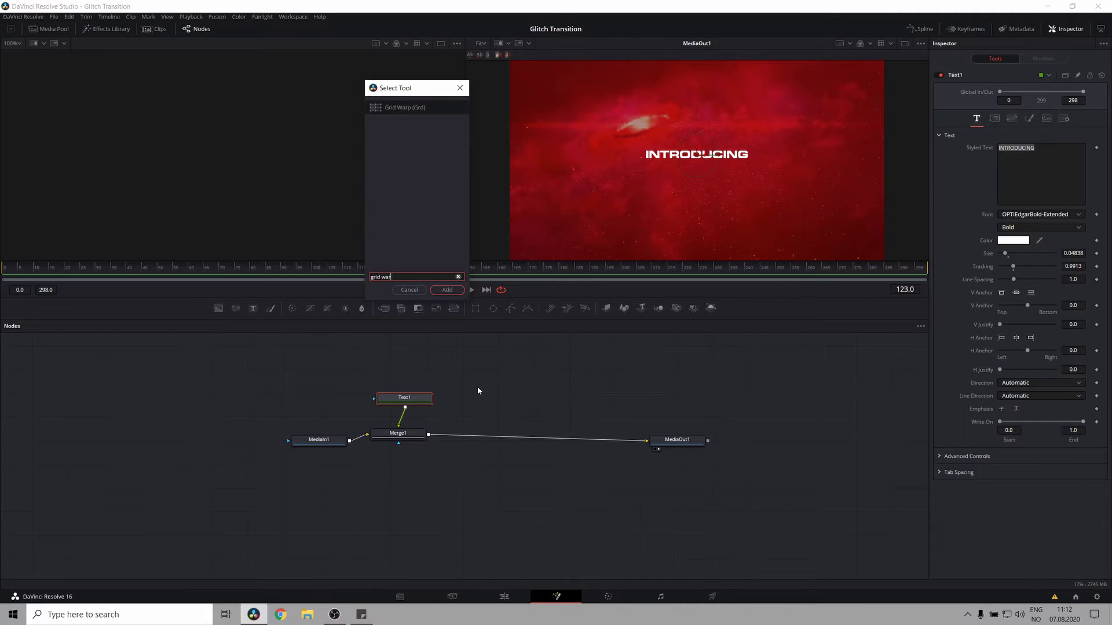
key("Return")
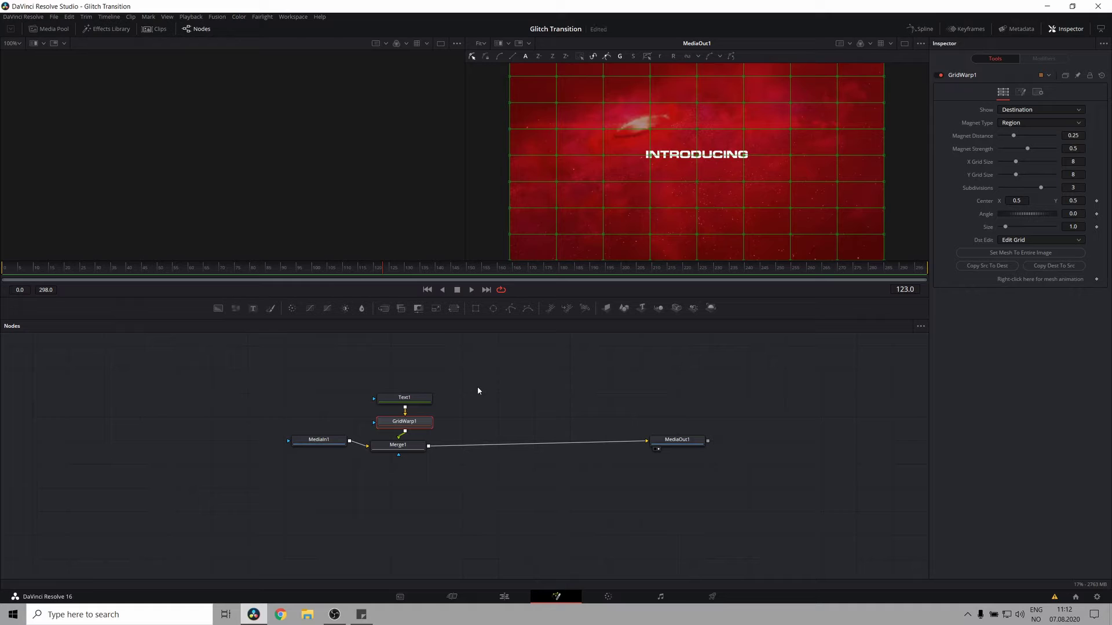
key("shift+space")
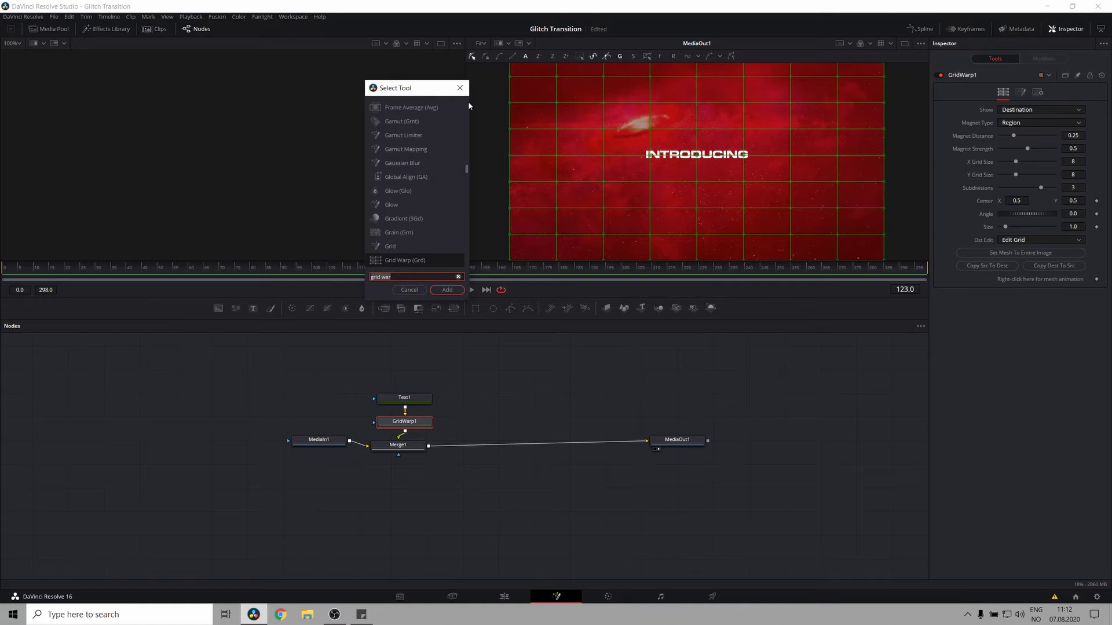
key("Escape")
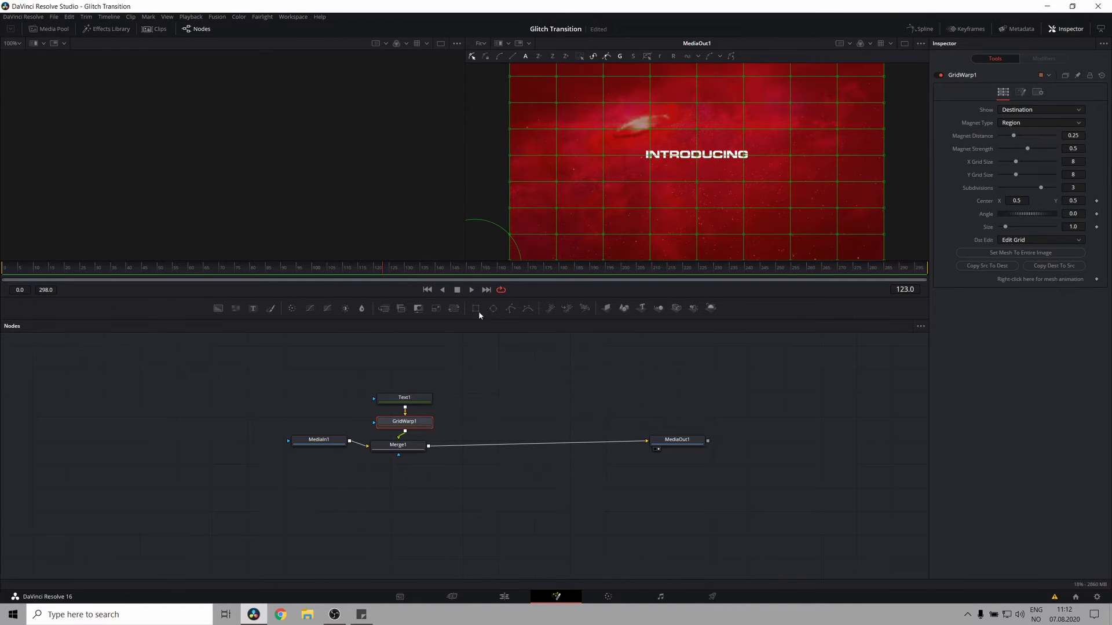
Set the Grid Warp's magnet type to Selected and both its X and Y grid sizes to 23
left_click(1028, 124)
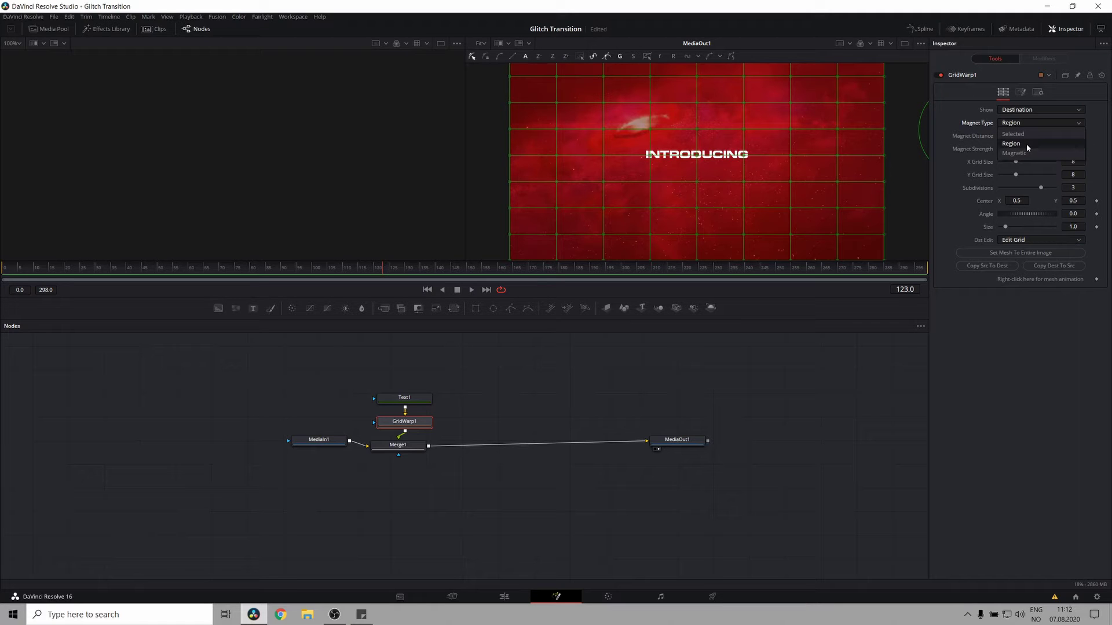
left_click(1017, 135)
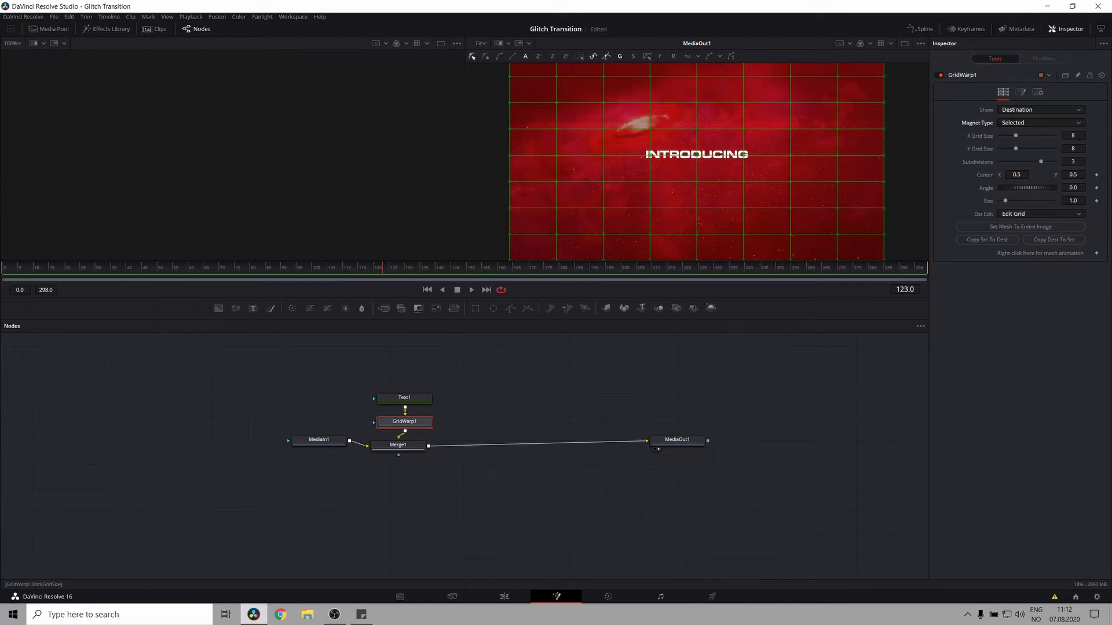
left_click(1073, 136)
type("23")
left_click(1073, 149)
type("23")
key("Return")
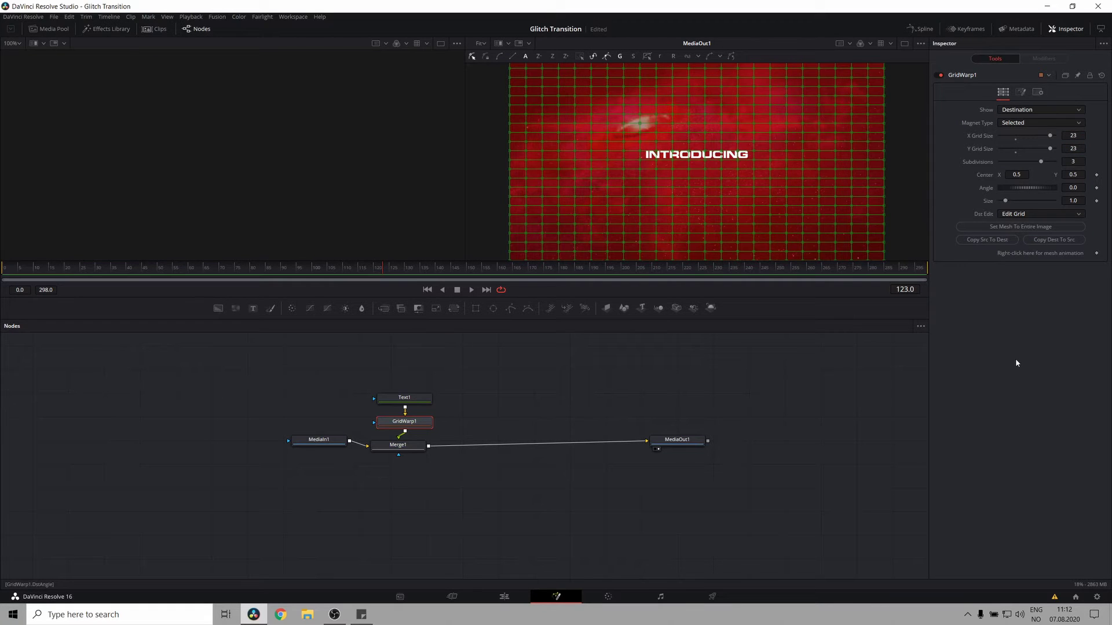
Change the Grid Warp's X grid size to 22
left_click(1073, 136)
type("2")
key("Return")
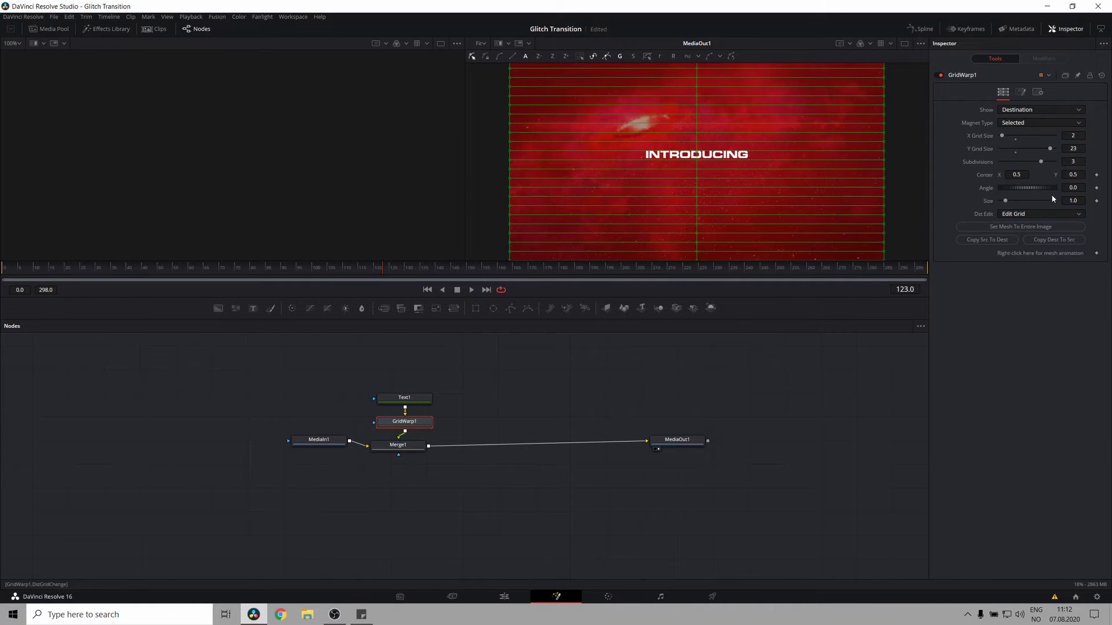
left_click(1073, 135)
type("22")
key("Return")
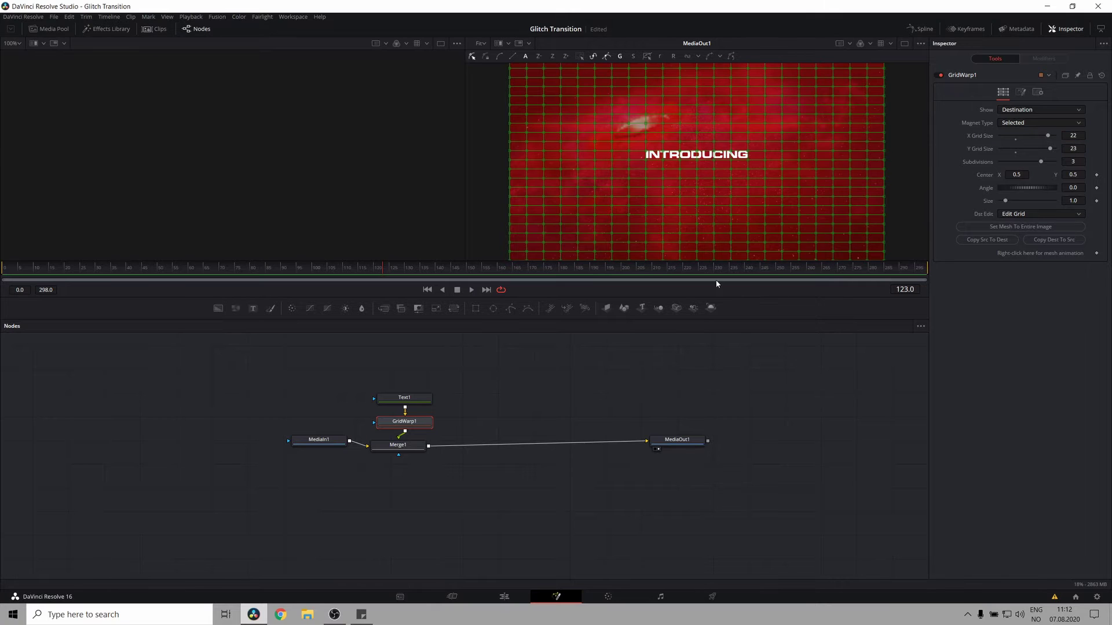
Reduce the Grid Warp's Y grid size to 22 so a grid line runs through the middle of the title
scroll(680, 168, "up", 5)
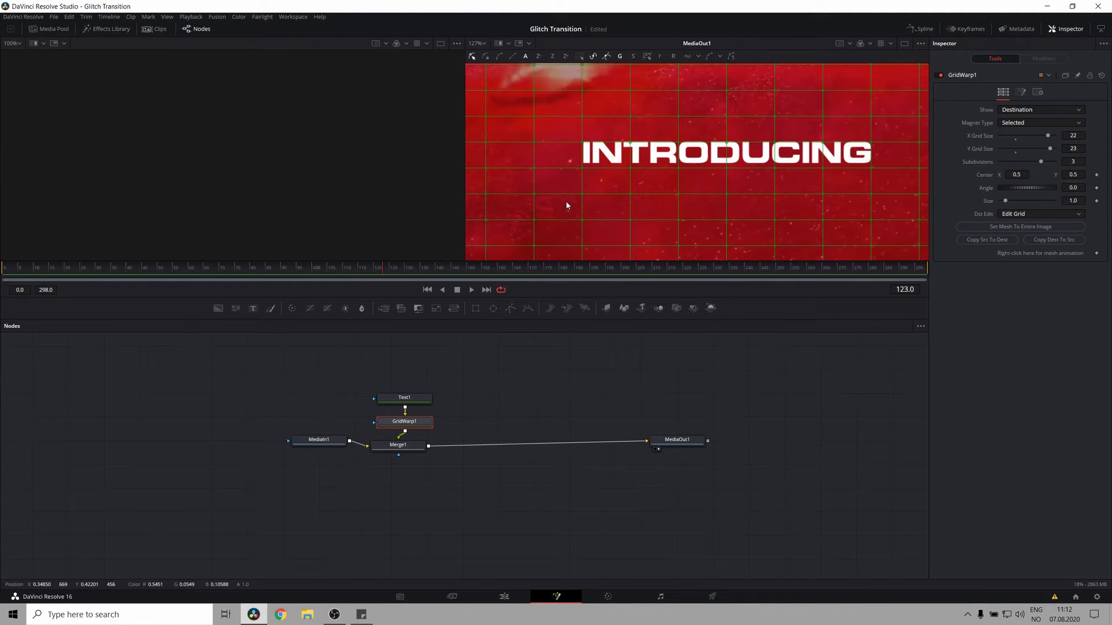
left_click(410, 401)
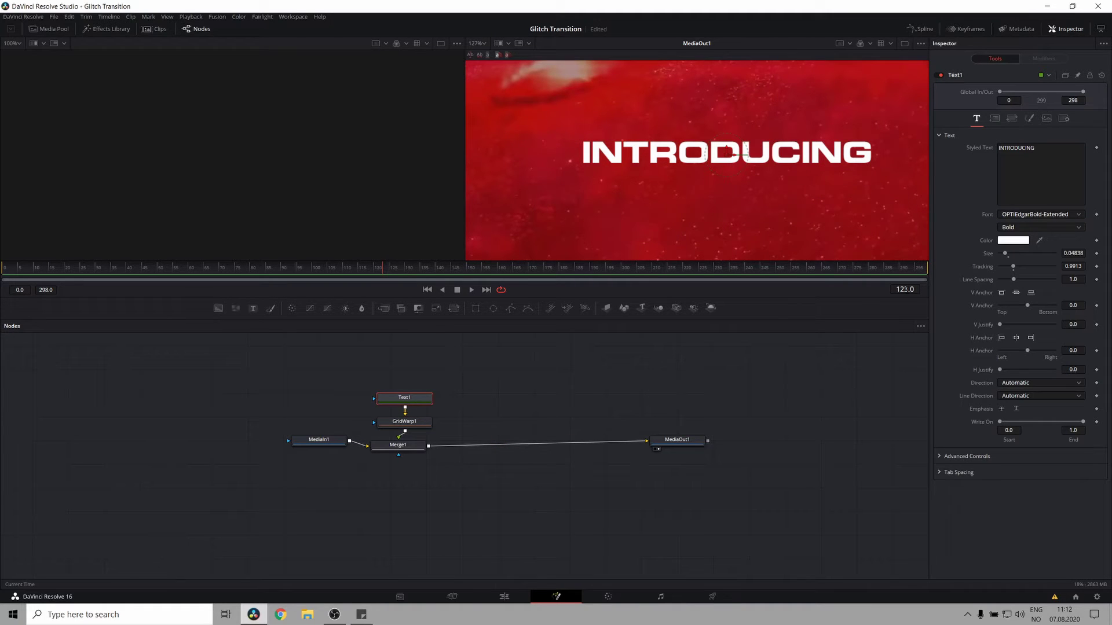
left_click(404, 421)
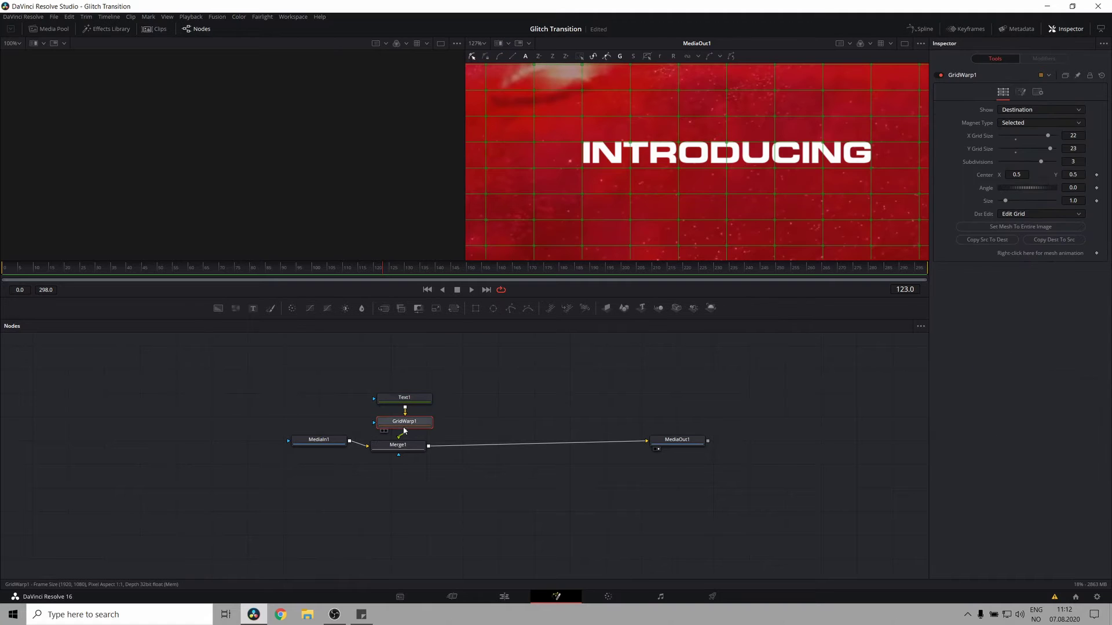
left_click_drag(1052, 150, 1050, 150)
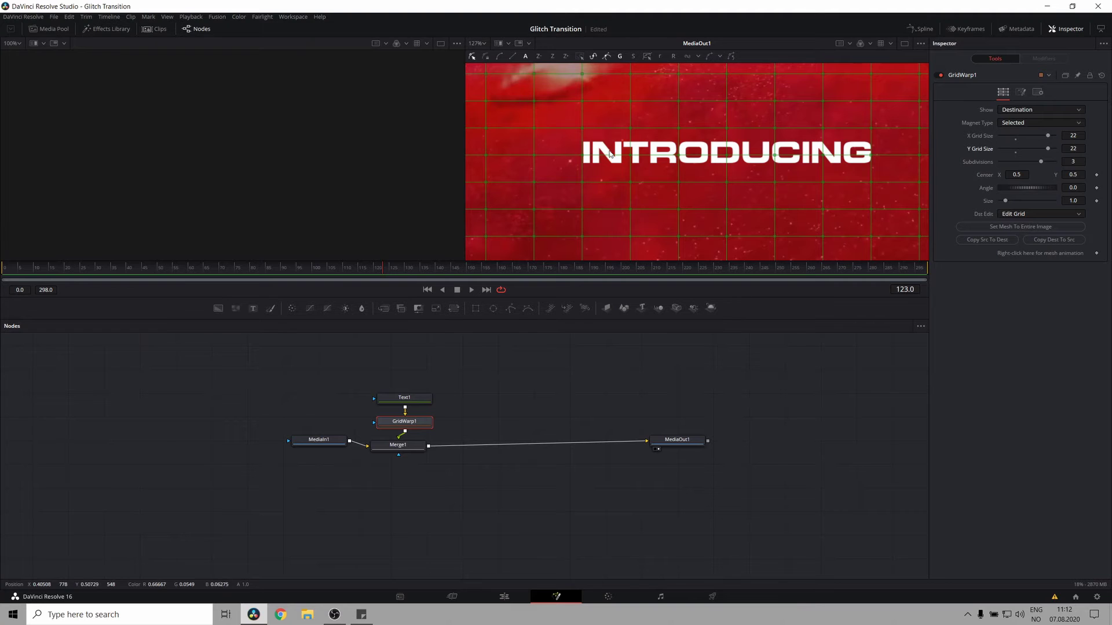
left_click(404, 399)
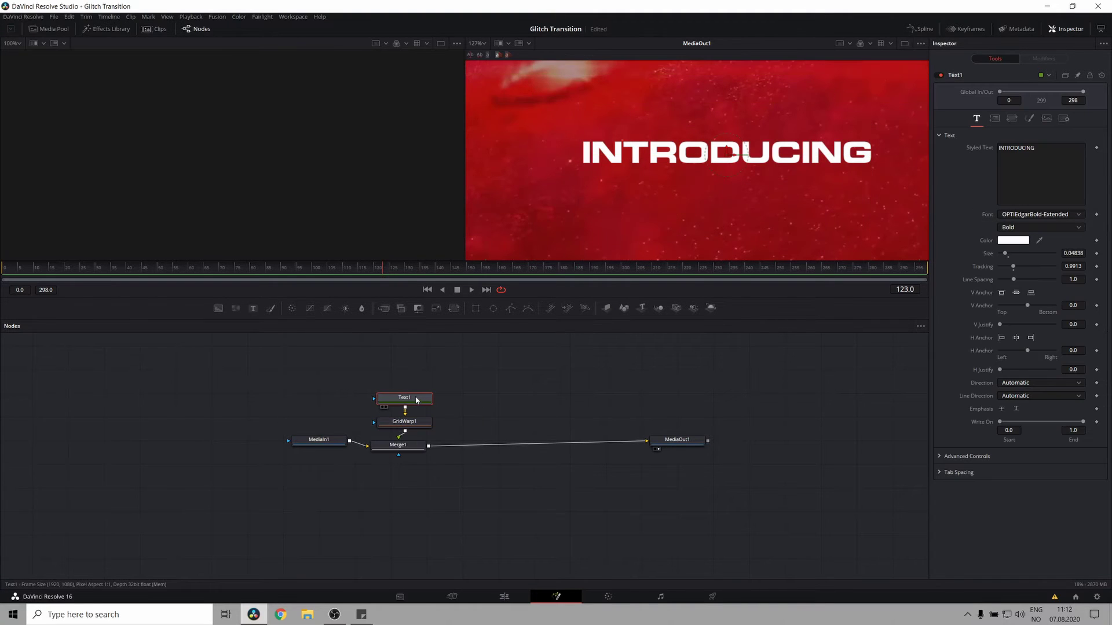
left_click(414, 422)
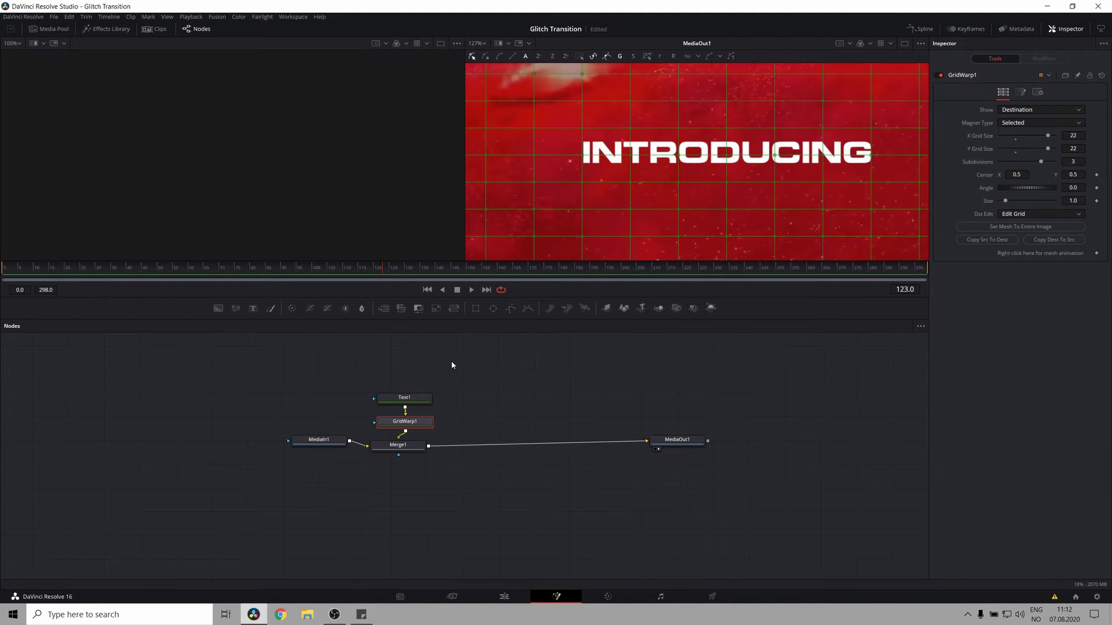
Go to frame 7 and set a keyframe on the Grid Warp's mesh animation
left_click(2, 270)
left_click(906, 290)
type("7")
key("Return")
left_click(1097, 255)
At frame 5, select the row of grid points through the middle of the title and pull it sideways to slant the letters
key("Left")
key("Left")
left_click_drag(740, 179, 710, 201)
left_click_drag(856, 163, 543, 189)
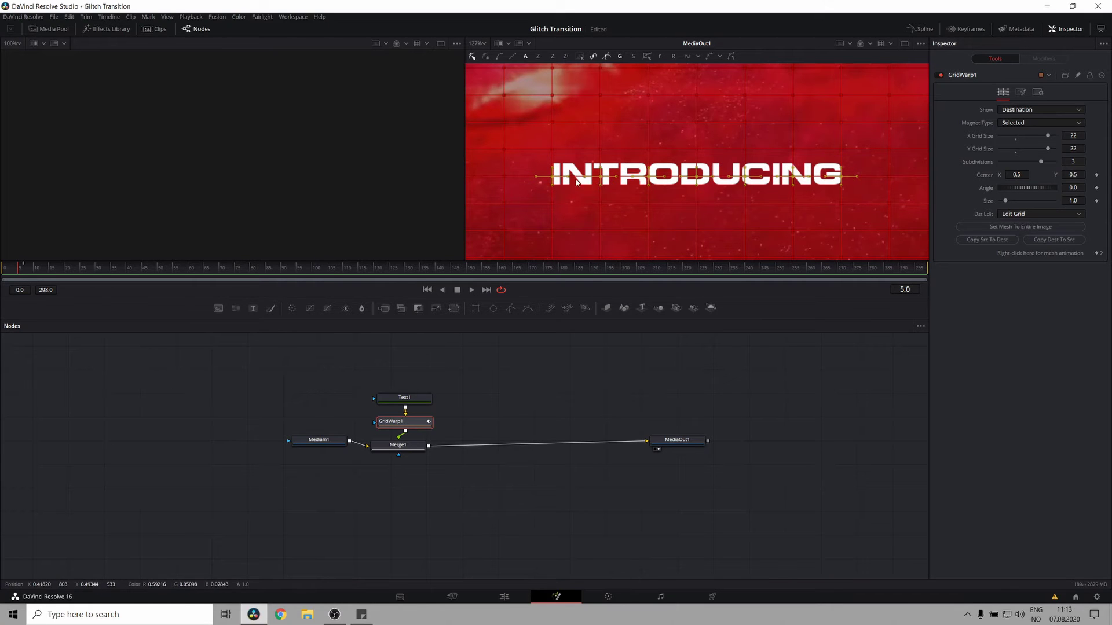
left_click_drag(601, 177, 626, 181)
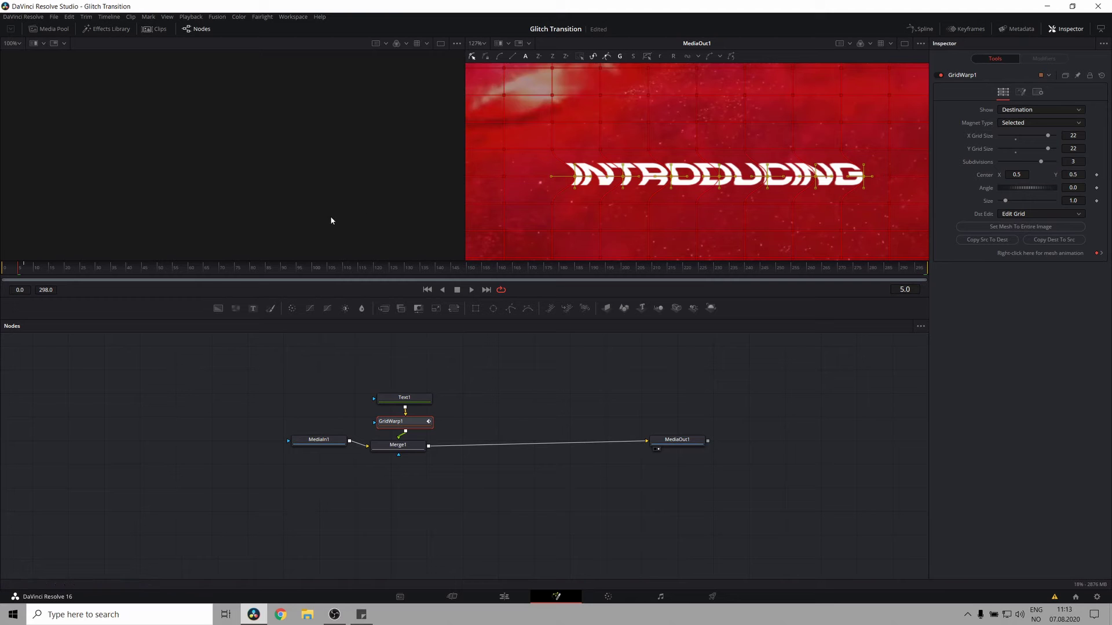
At frame 0, pull the middle row of Grid Warp points the opposite way so the title slants in reverse
key("Left")
key("Left")
key("Left")
key("Left")
key("Left")
key("Left")
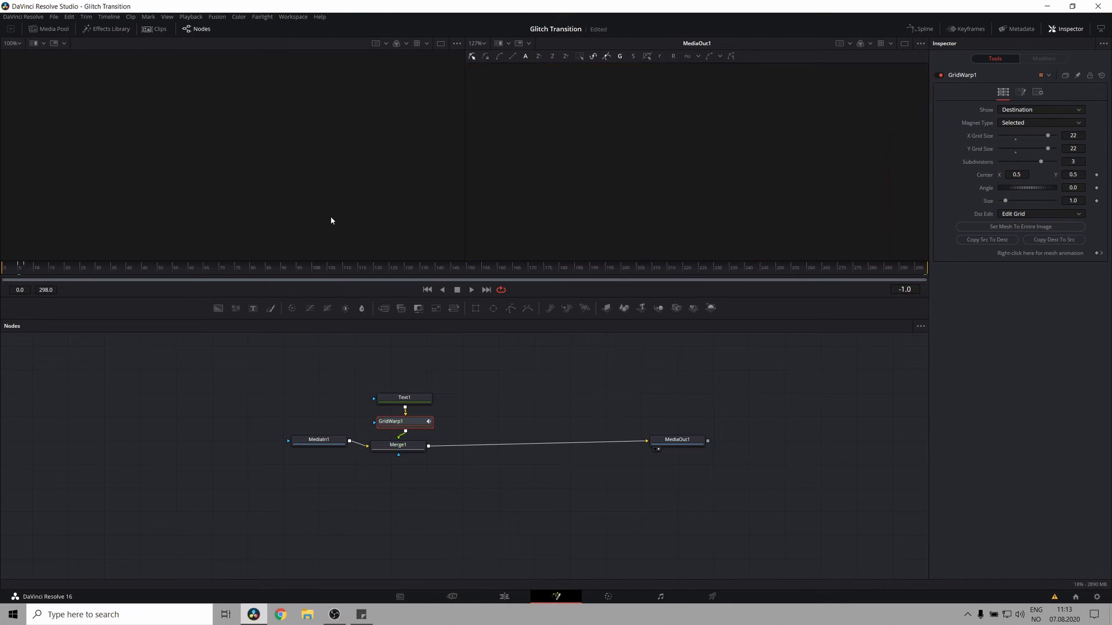
key("Right")
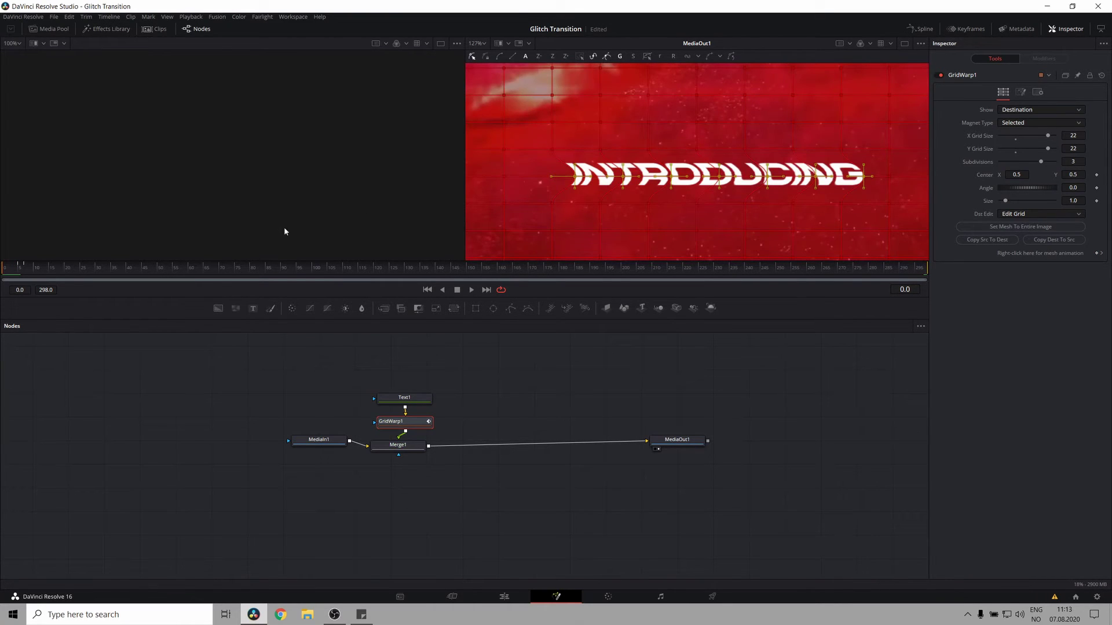
left_click_drag(577, 179, 526, 177)
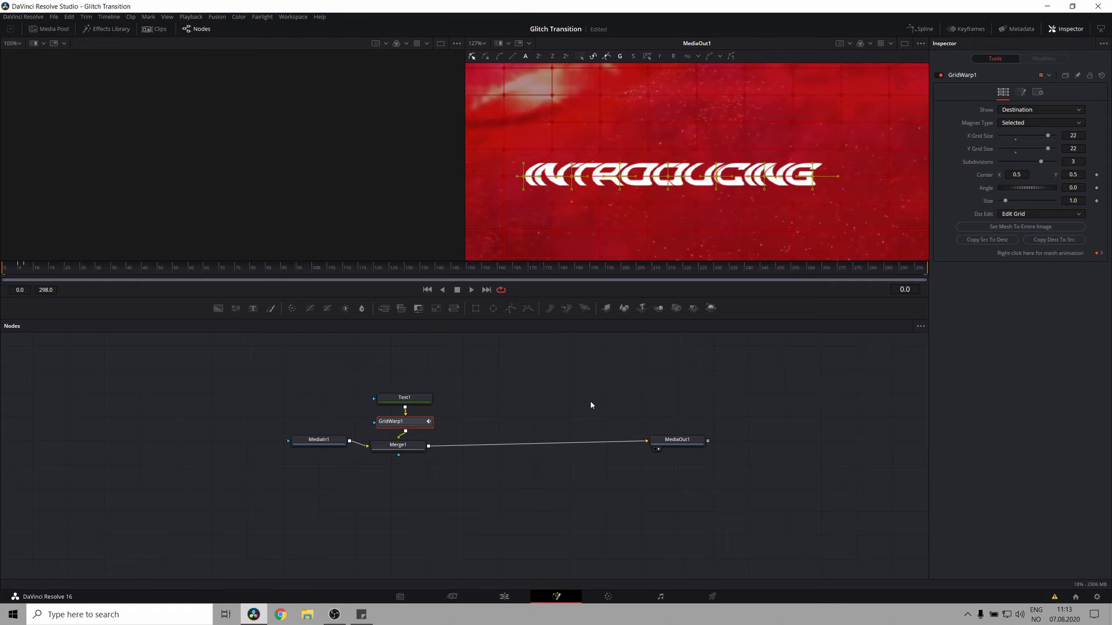
Add a Transform node between the Grid Warp and the Merge
key("shift+space")
type("xf")
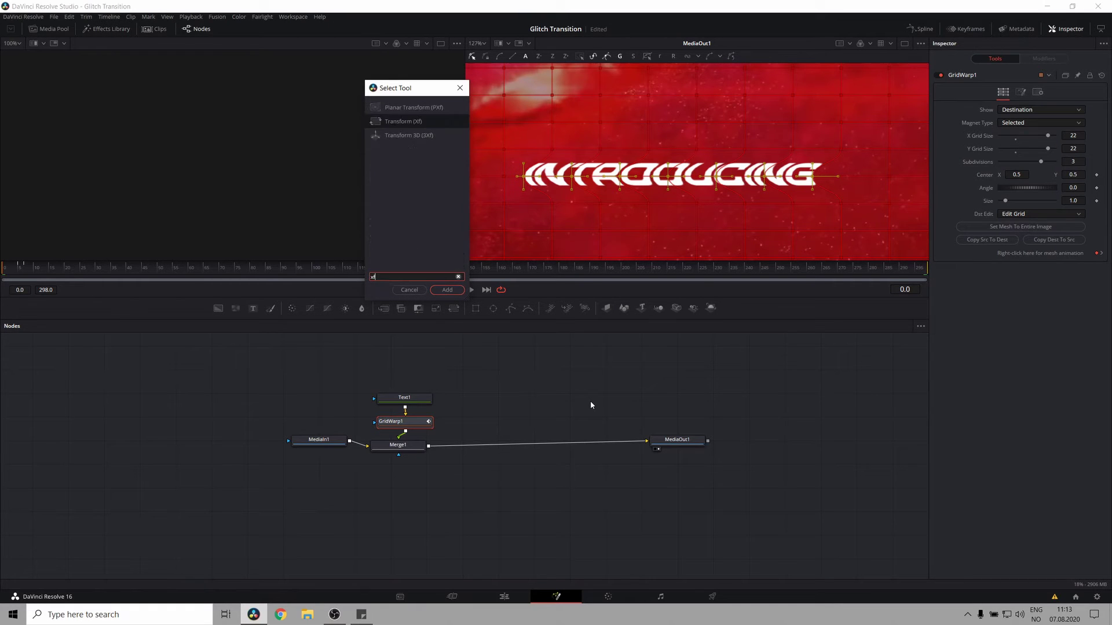
left_click(446, 290)
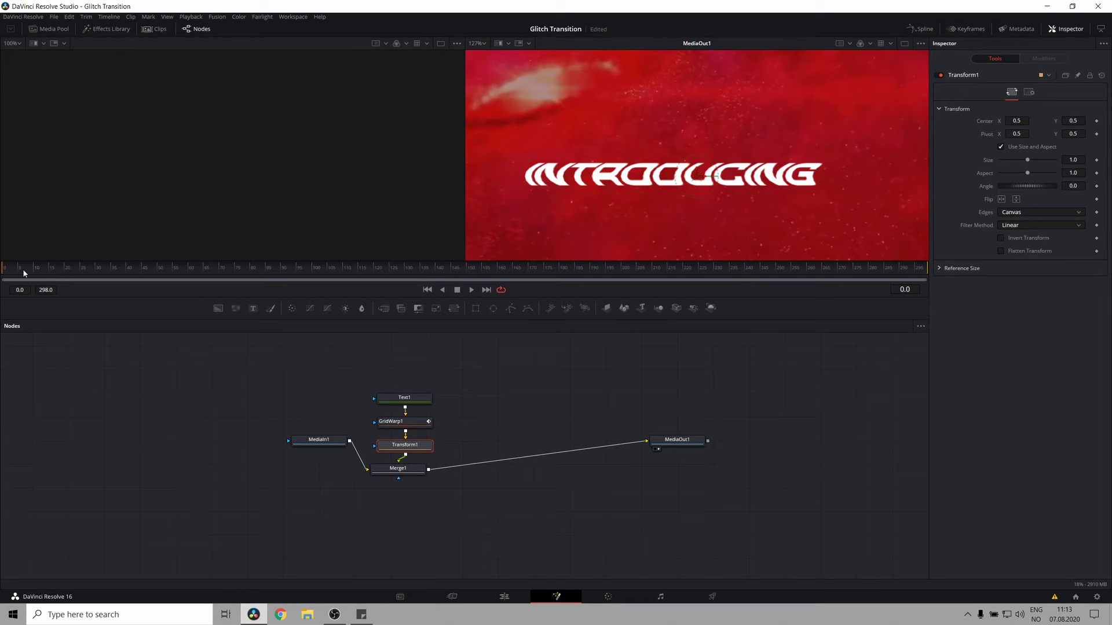
Go to frame 7 and set a keyframe on the Transform node's Center
left_click(904, 288)
type("7")
key("Return")
left_click(1096, 121)
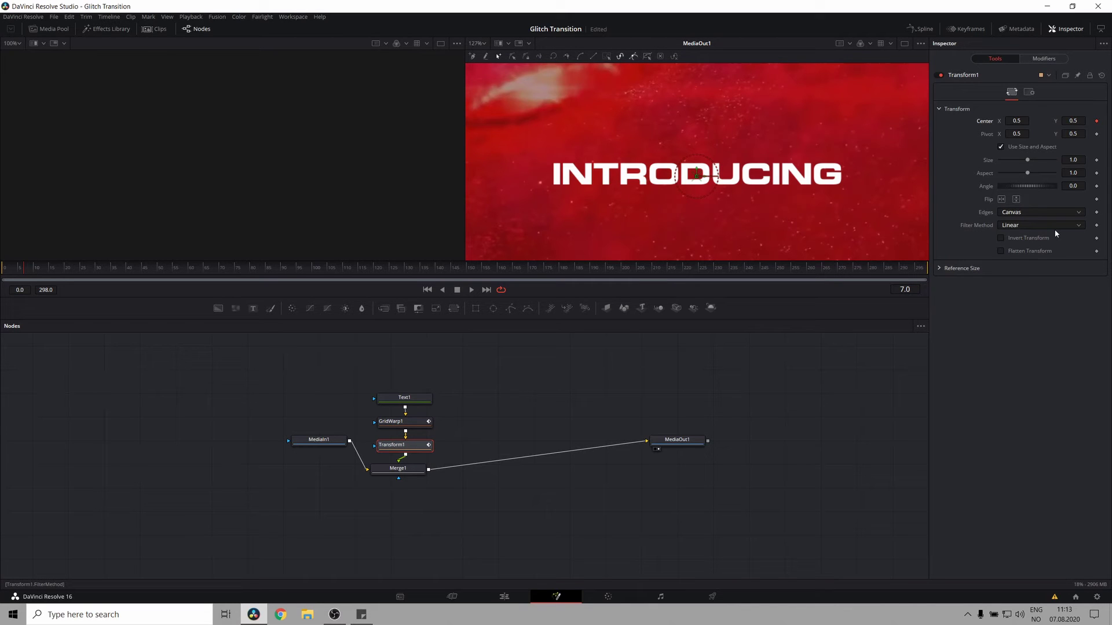
At frame 5, set the Transform's Center X to 0.52, undoing a mistaken edit of the Y value
key("Left")
key("Left")
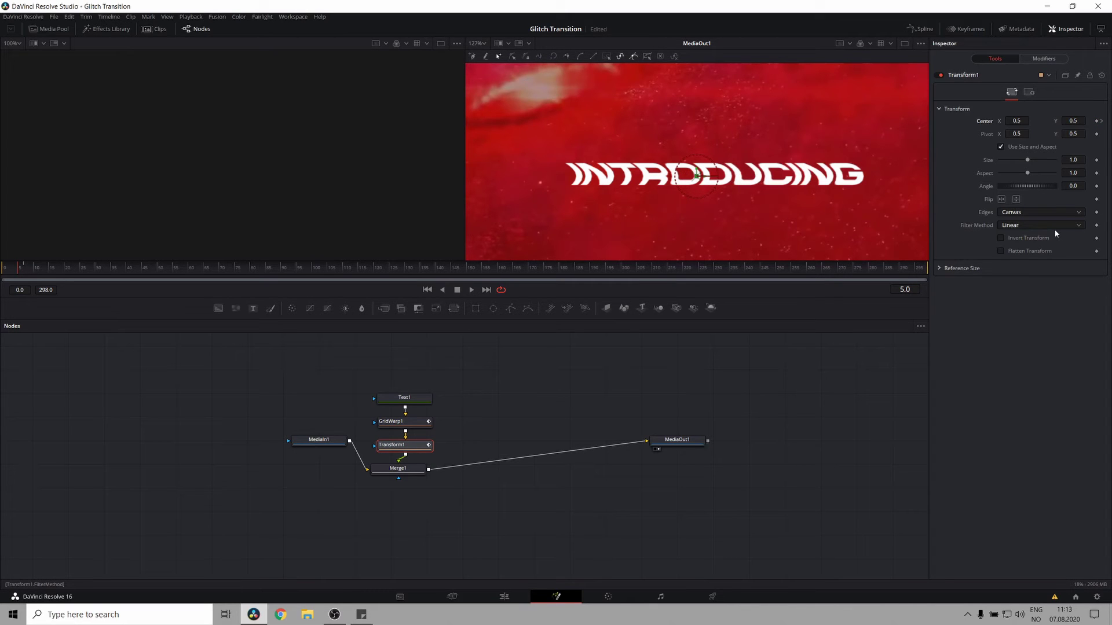
left_click(1080, 117)
type("15")
left_click(1037, 386)
key("ctrl+z")
left_click(1027, 123)
type("2")
left_click(1052, 360)
Go to frame 0 and set the Transform's Center X to 0.48
key("Left")
key("Left")
key("Left")
key("Left")
key("Left")
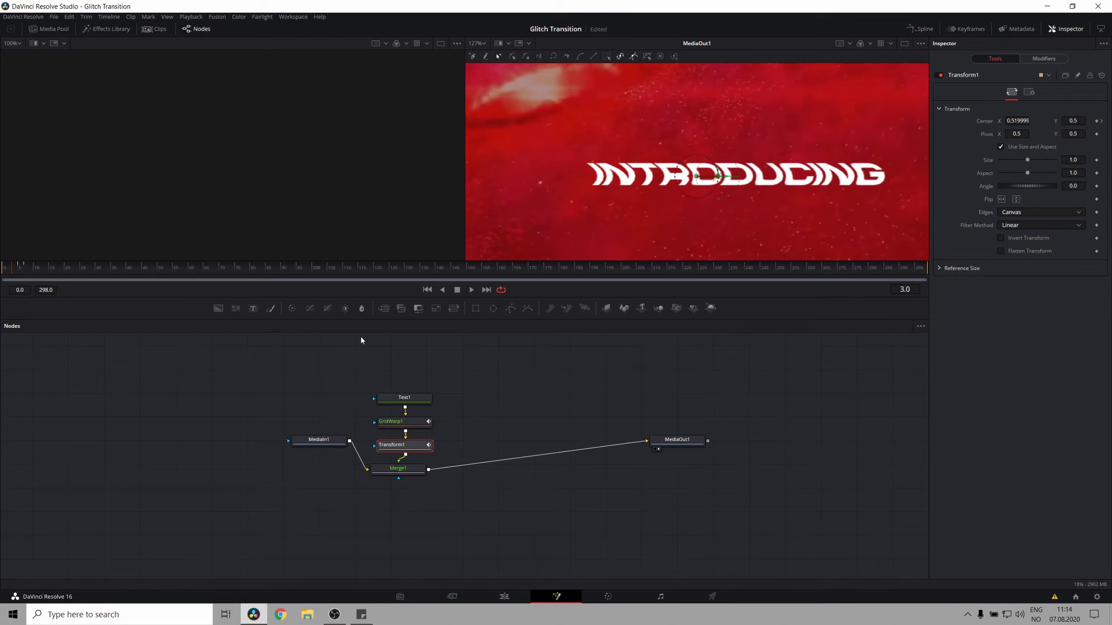
left_click(1017, 120)
type("0")
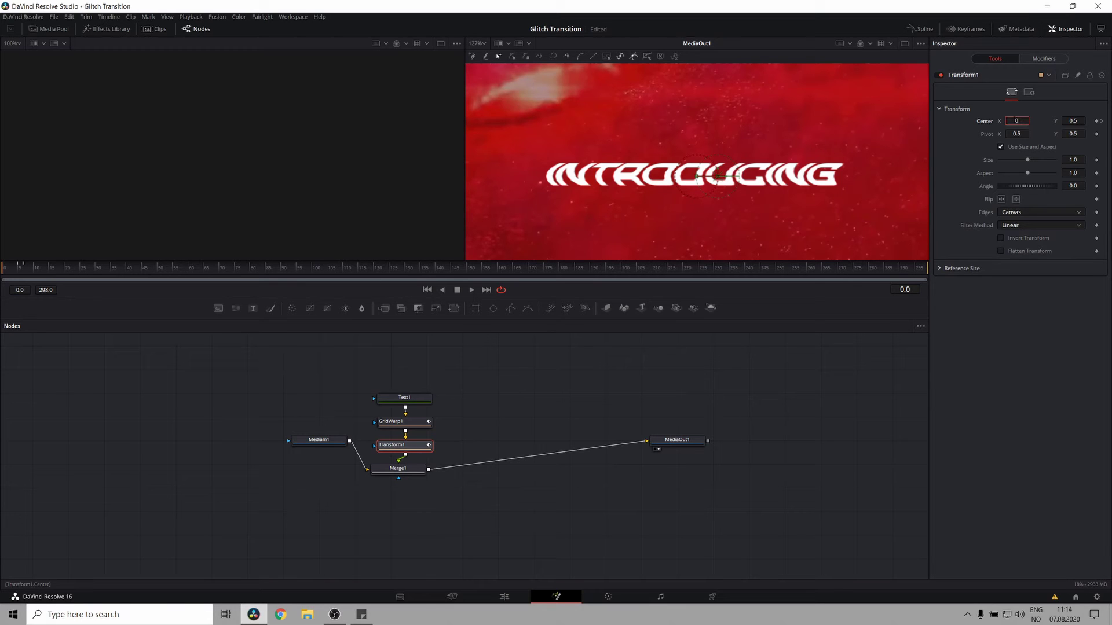
type(".48")
key("Tab")
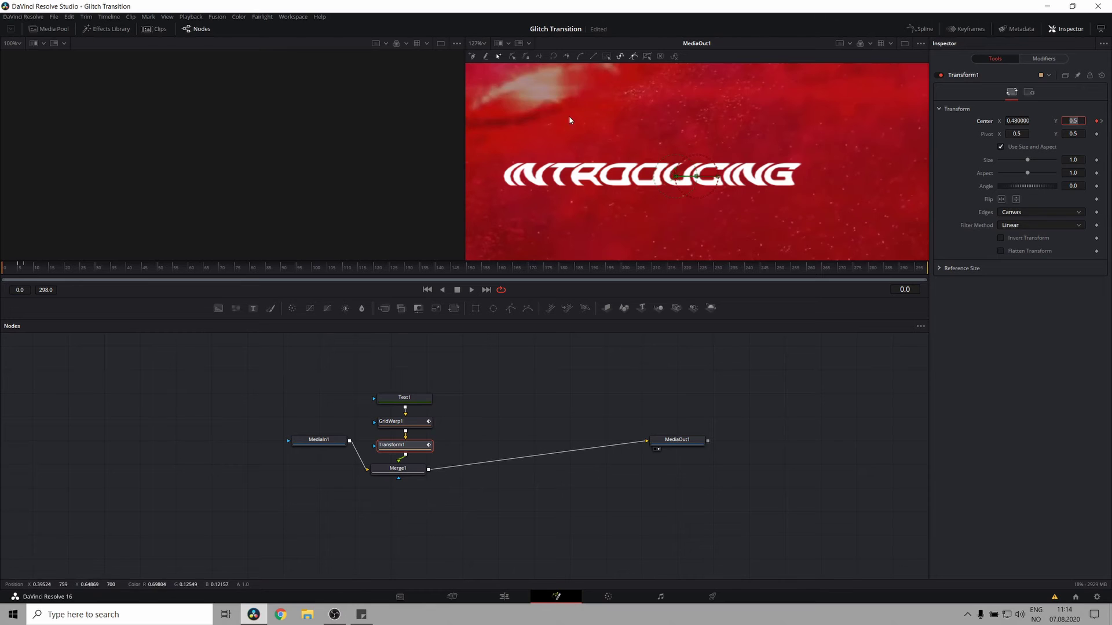
key("BackSpace")
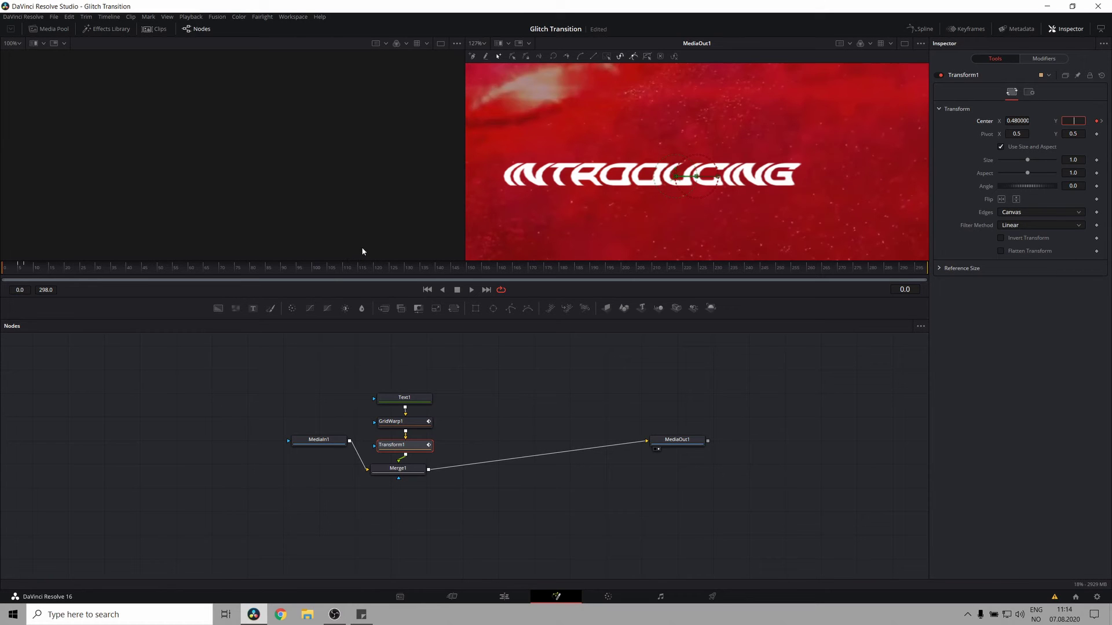
Play back the glitch animation of the title and check it at different magnifications
left_click(1015, 402)
key("space")
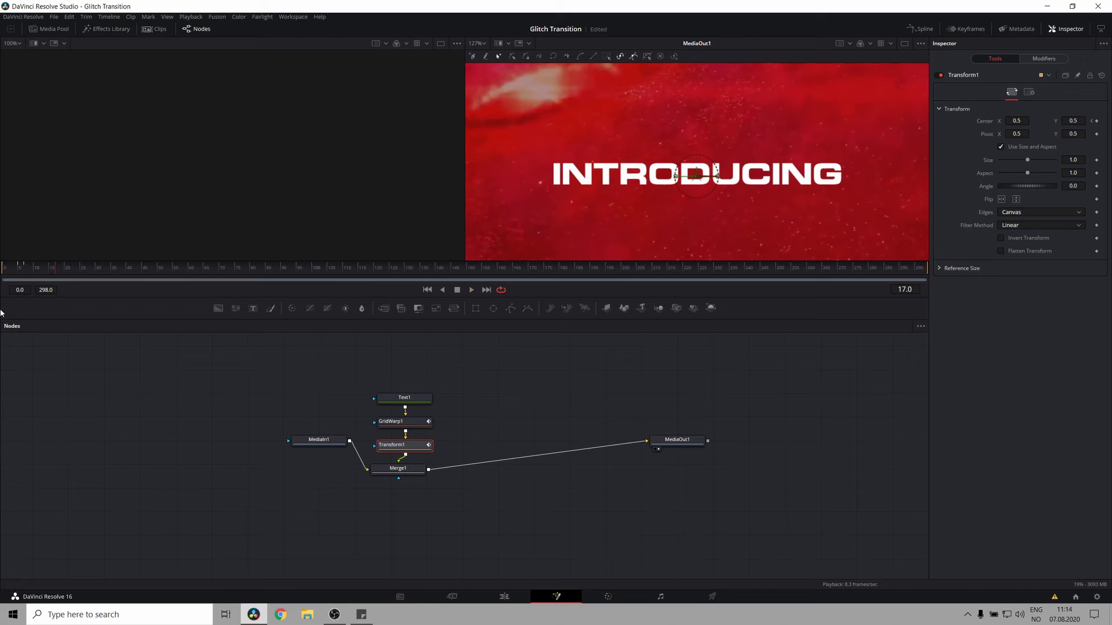
key("space")
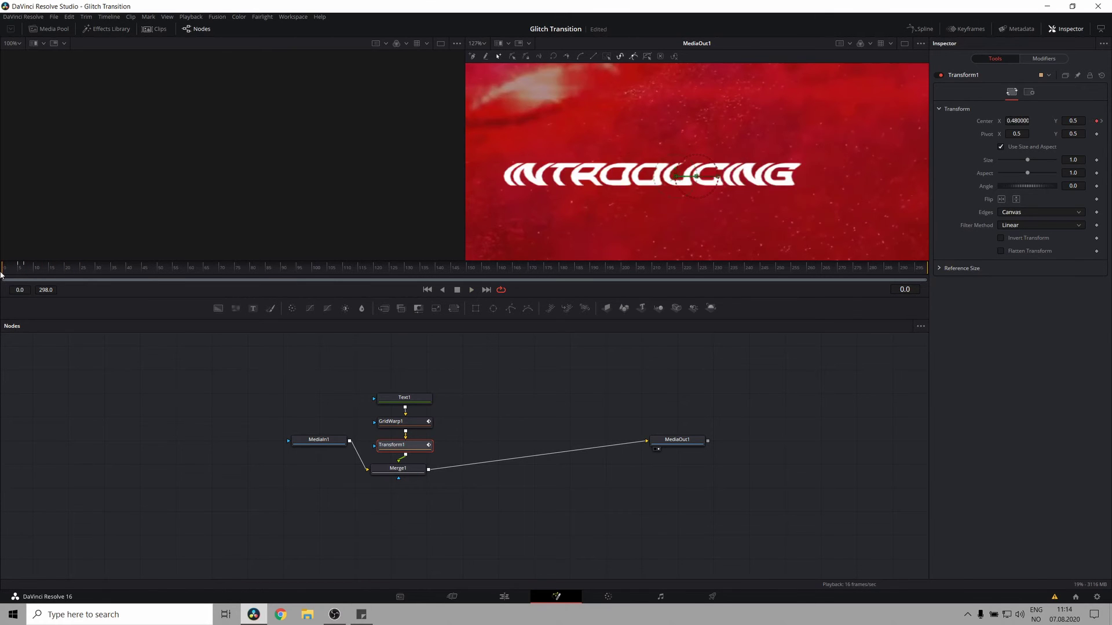
scroll(603, 186, "down", 5)
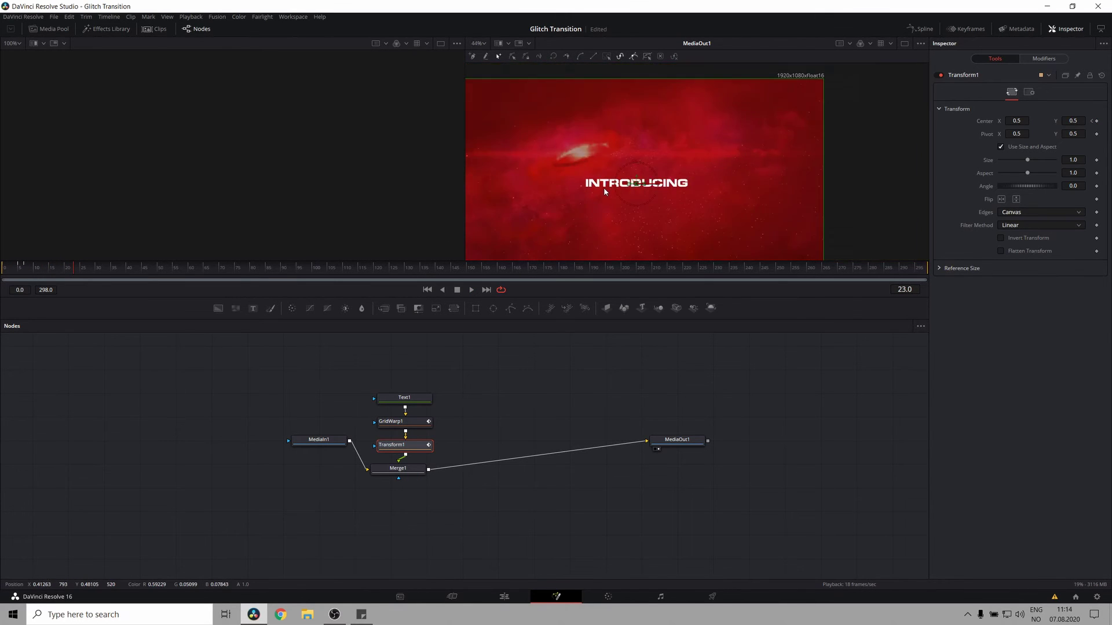
left_click(20, 270)
key("space")
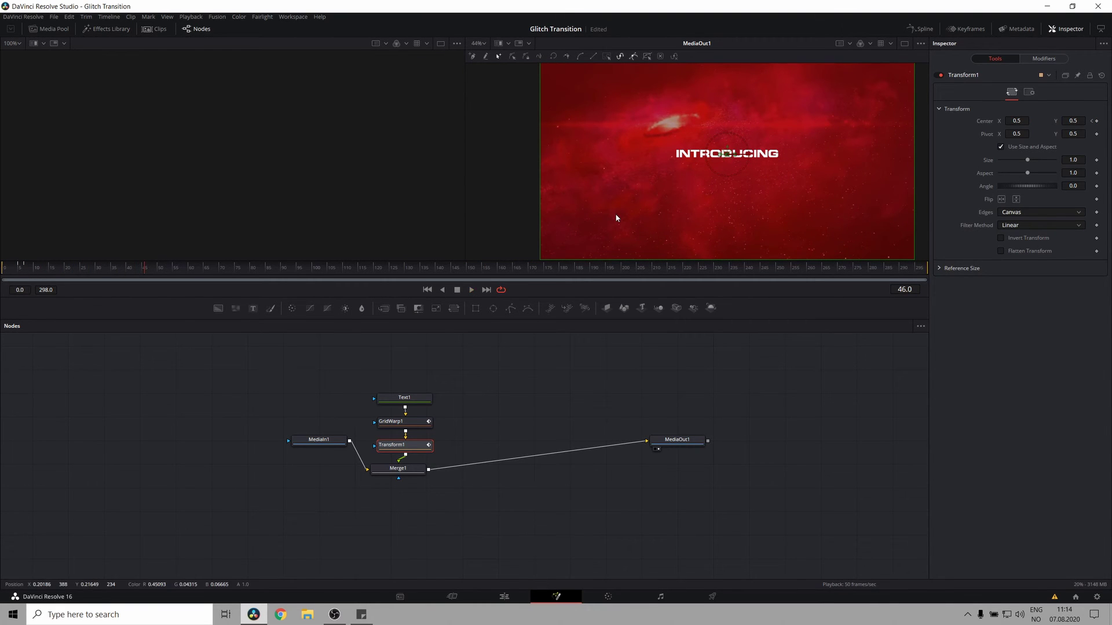
scroll(665, 187, "up", 1)
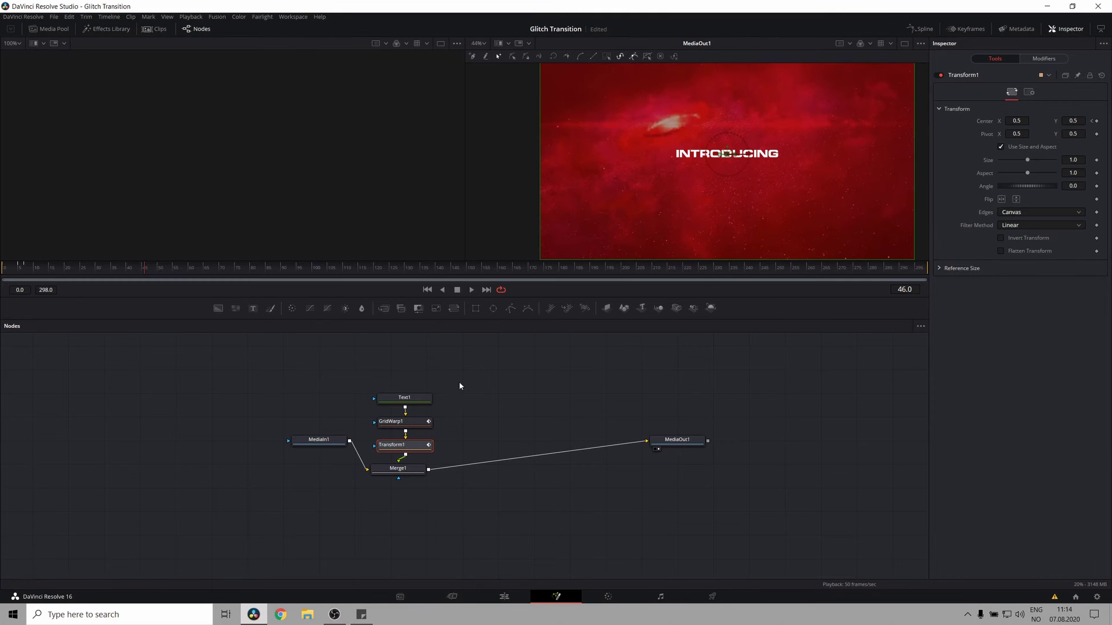
scroll(710, 202, "up", 2)
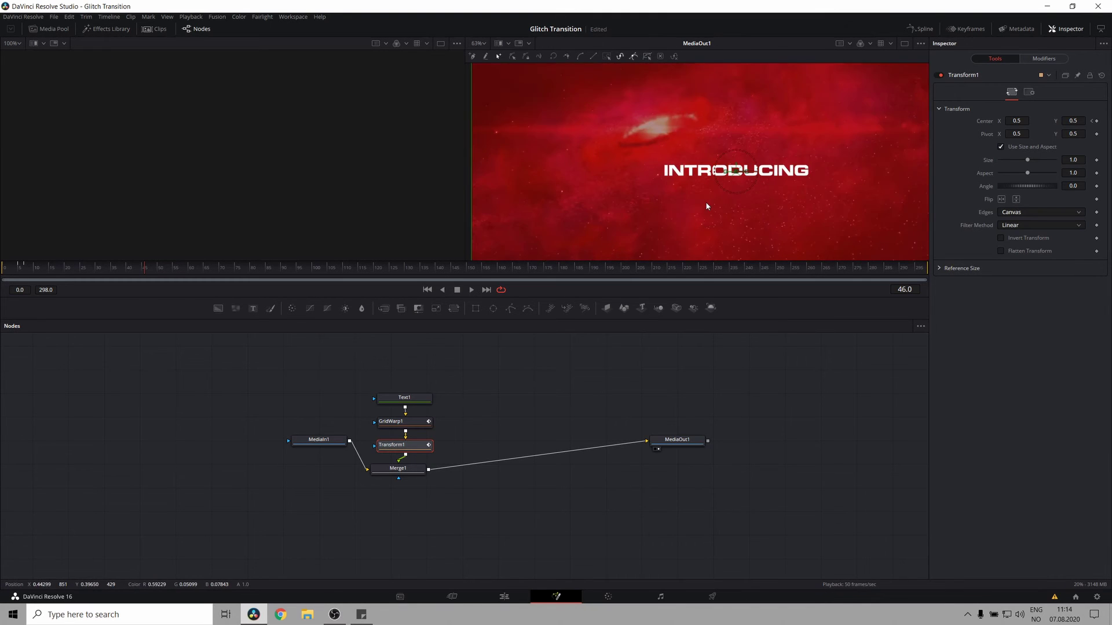
Add a Glow node after the Transform with Glow Size 7.9 and Glow 0.654, and play the result from the start
left_click(398, 468)
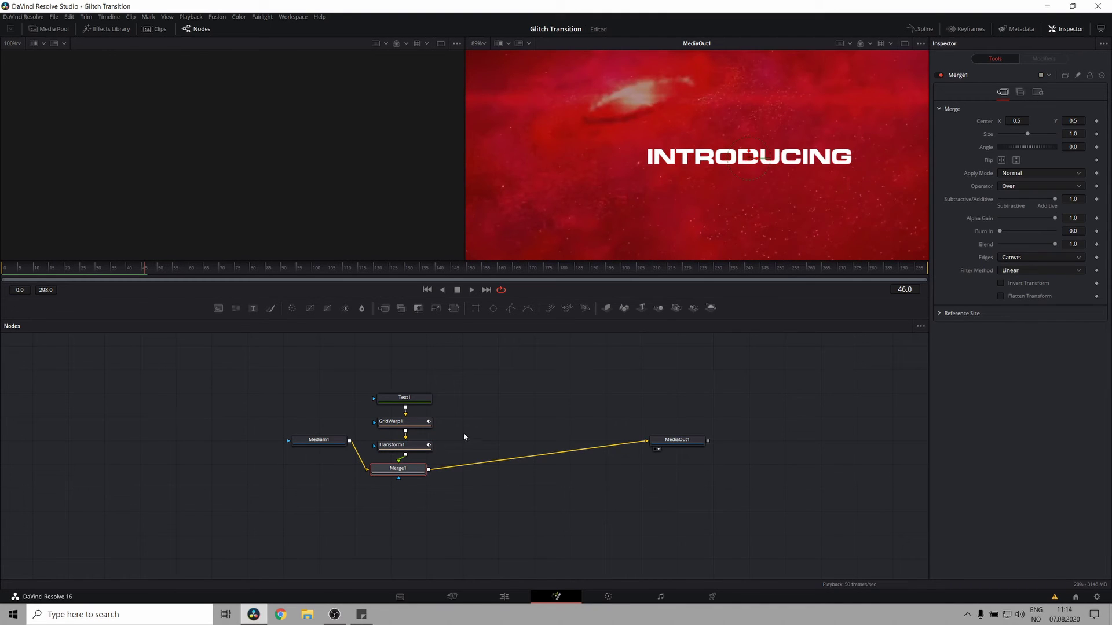
left_click(404, 446)
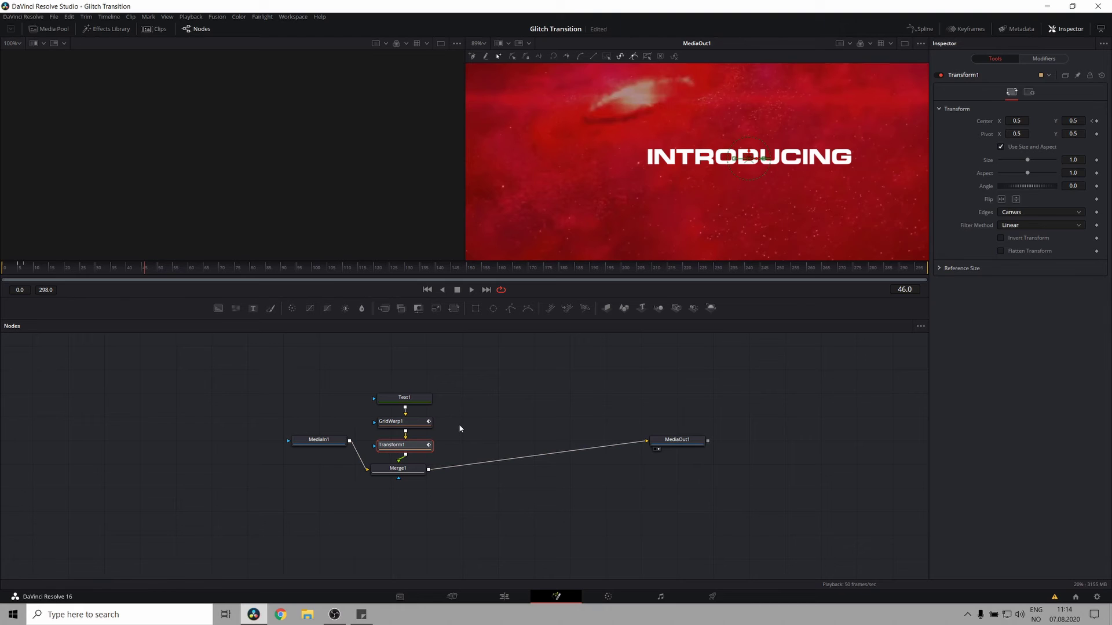
key("shift+space")
type("glow")
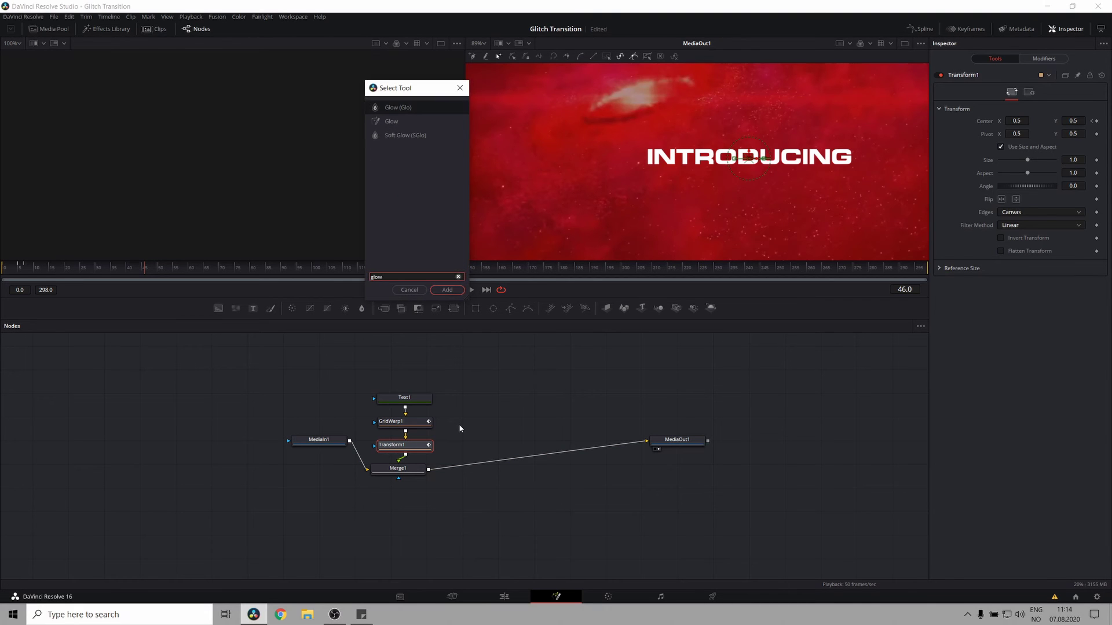
key("Return")
left_click_drag(1042, 163, 1003, 151)
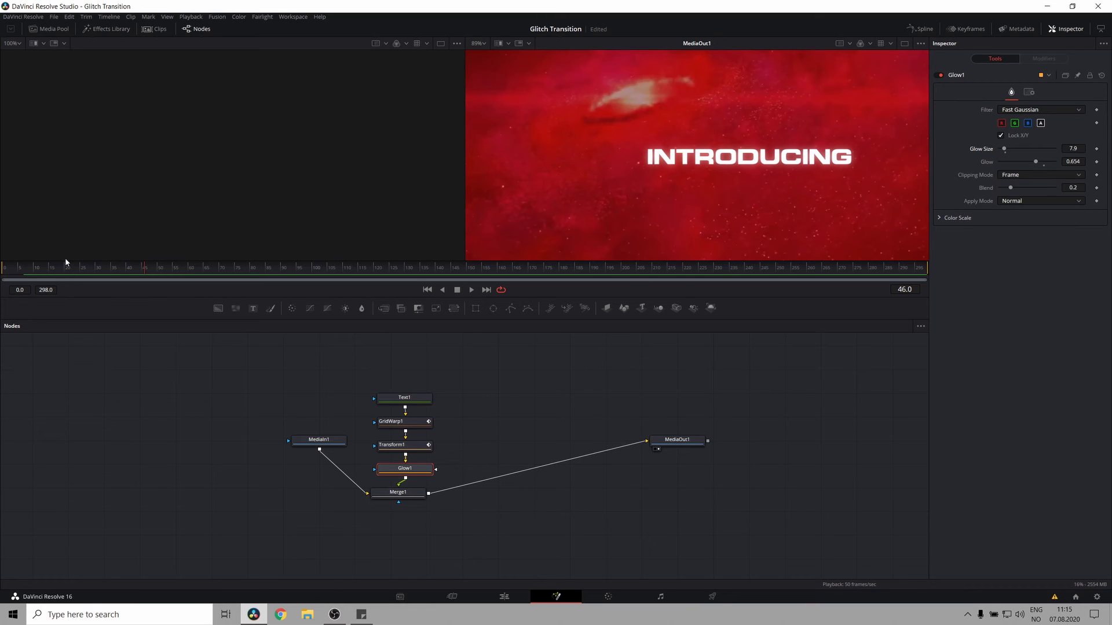
left_click_drag(58, 266, 1, 271)
key("space")
Delete the MediaIn1 node from the composition
left_click(323, 443)
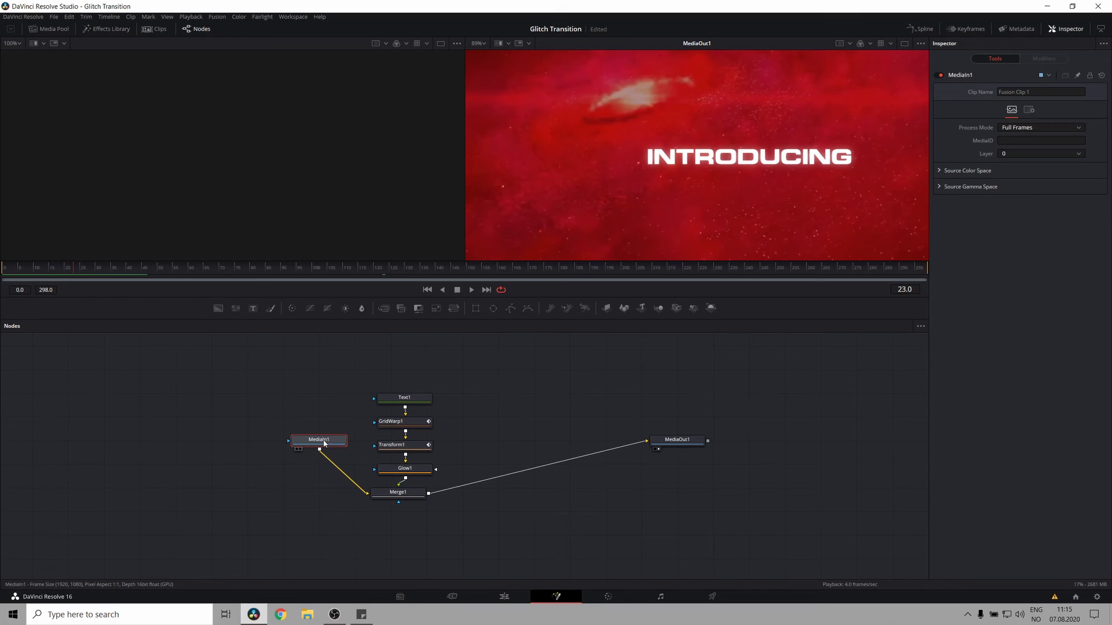
key("Delete")
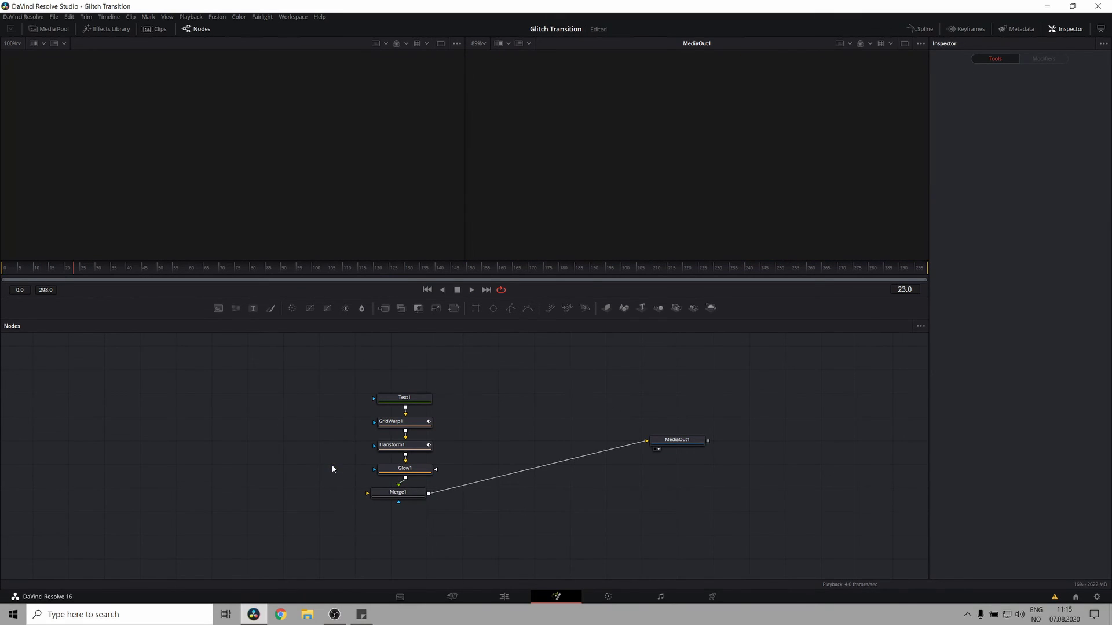
key("shift+space")
type("glow")
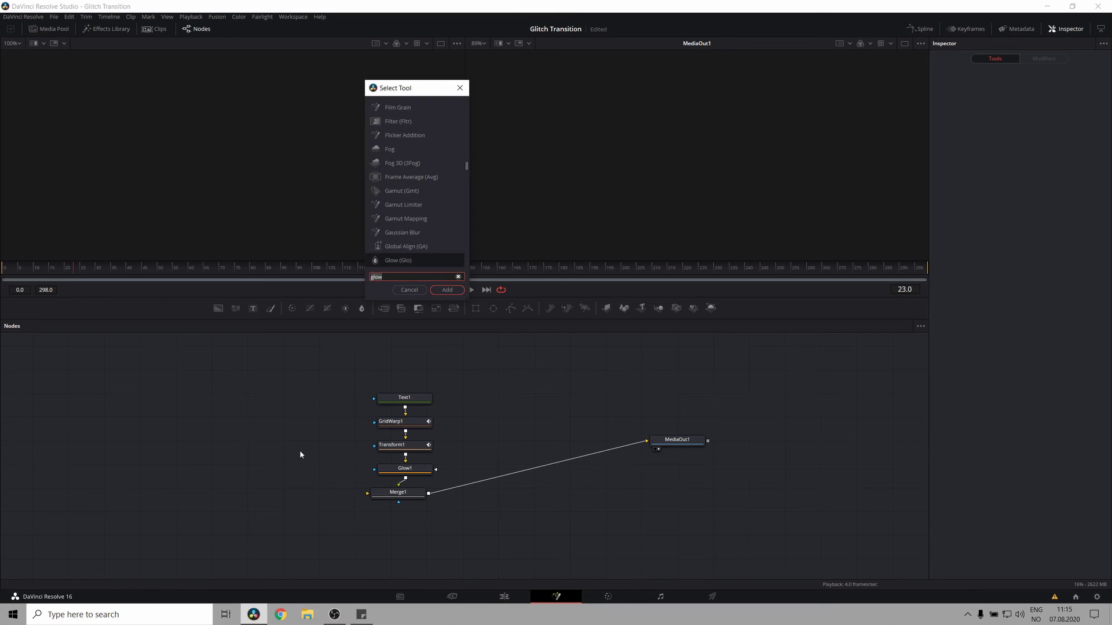
key("Escape")
Add a Background node, connect it to the Merge's background input, and set its Alpha to 0
left_click(218, 308)
left_click_drag(326, 454, 371, 496)
left_click_drag(1053, 295, 918, 299)
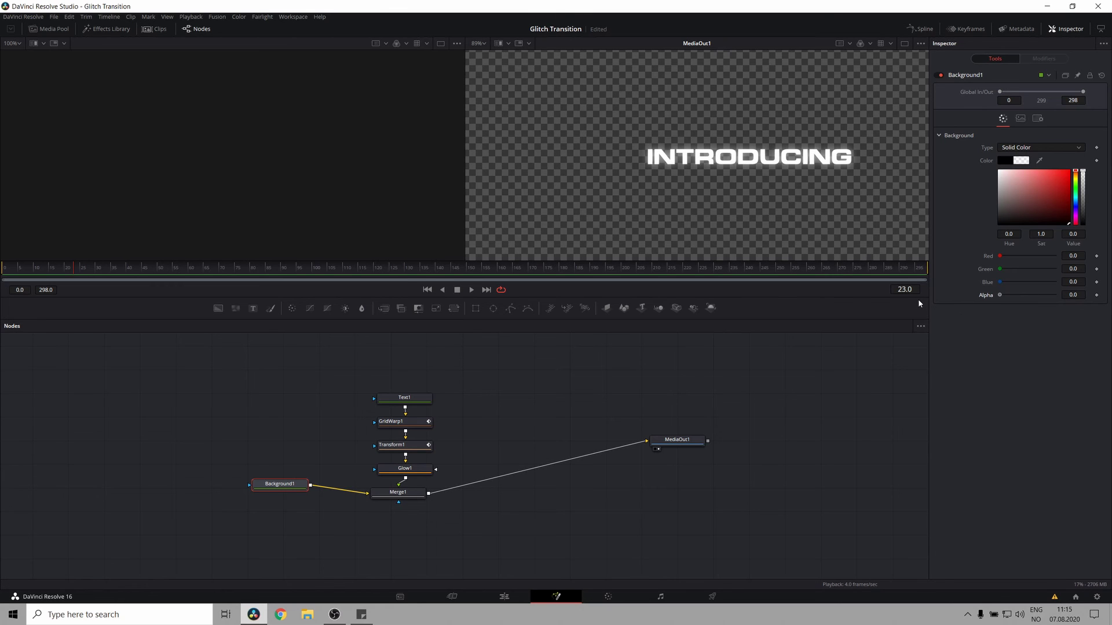
On the Edit page, move Fusion Clip 1 up to Video 2, save the project, and place the Background clip beneath it on Video 1
left_click(510, 601)
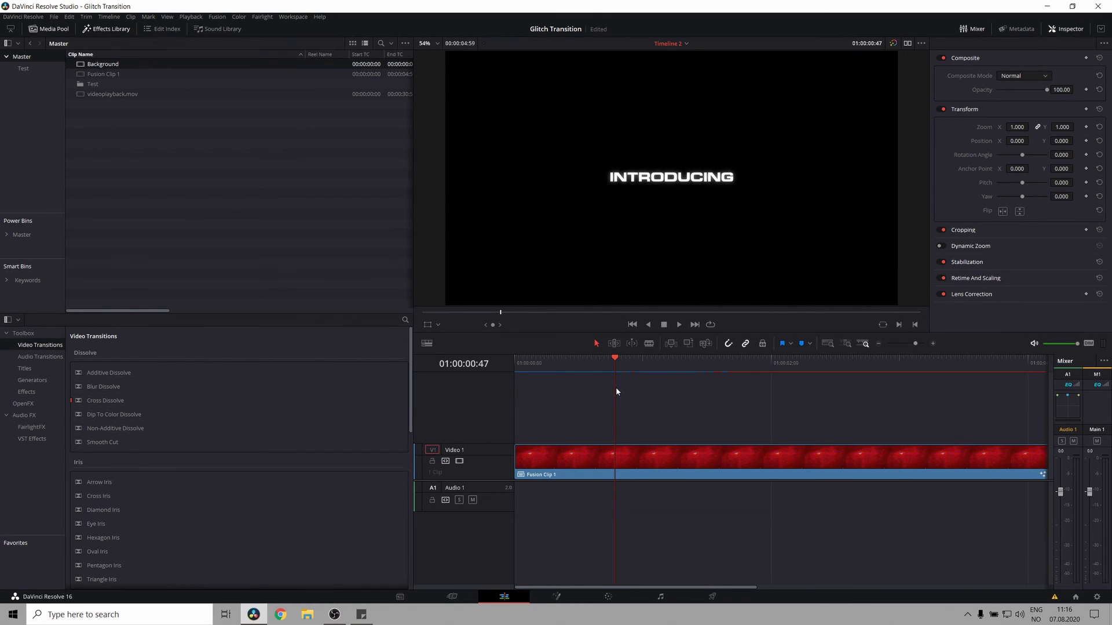
left_click(546, 474)
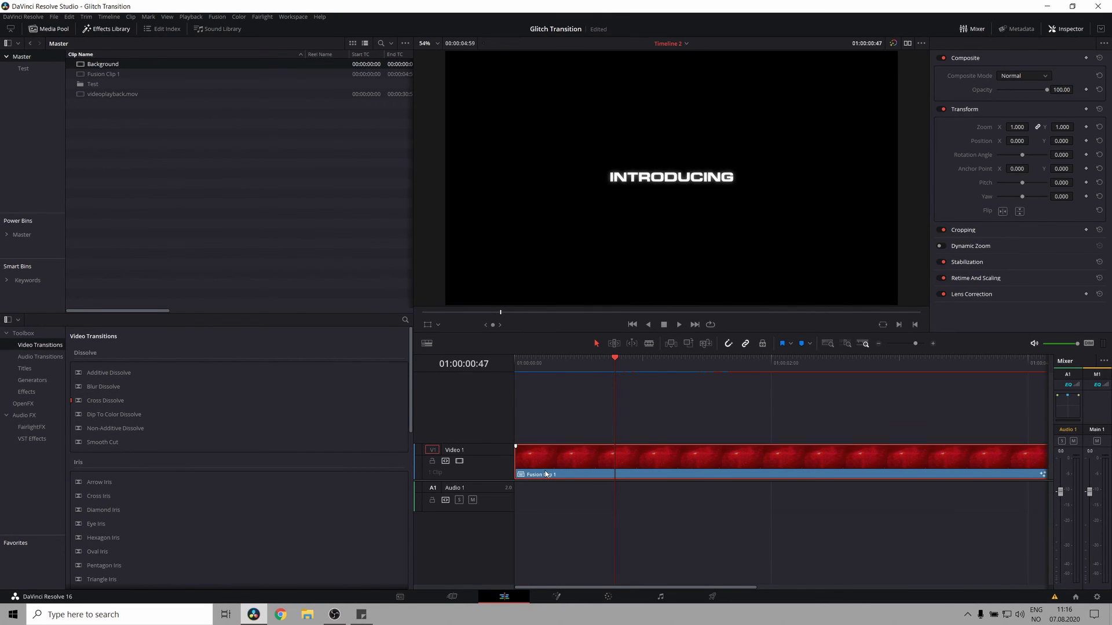
key("alt+Up")
key("ctrl+s")
left_click_drag(90, 69, 515, 468)
Play the timeline from the start to 01:00:02:31 and paste a copy of Fusion Clip 1 there on Video 2
left_click_drag(602, 357, 464, 361)
key("space")
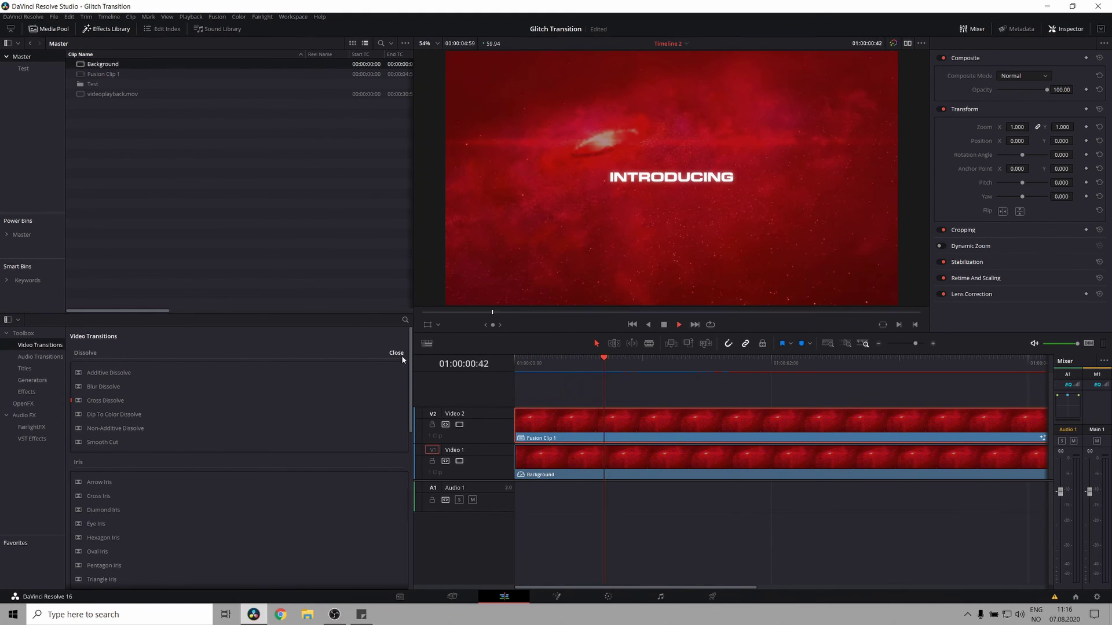
key("space")
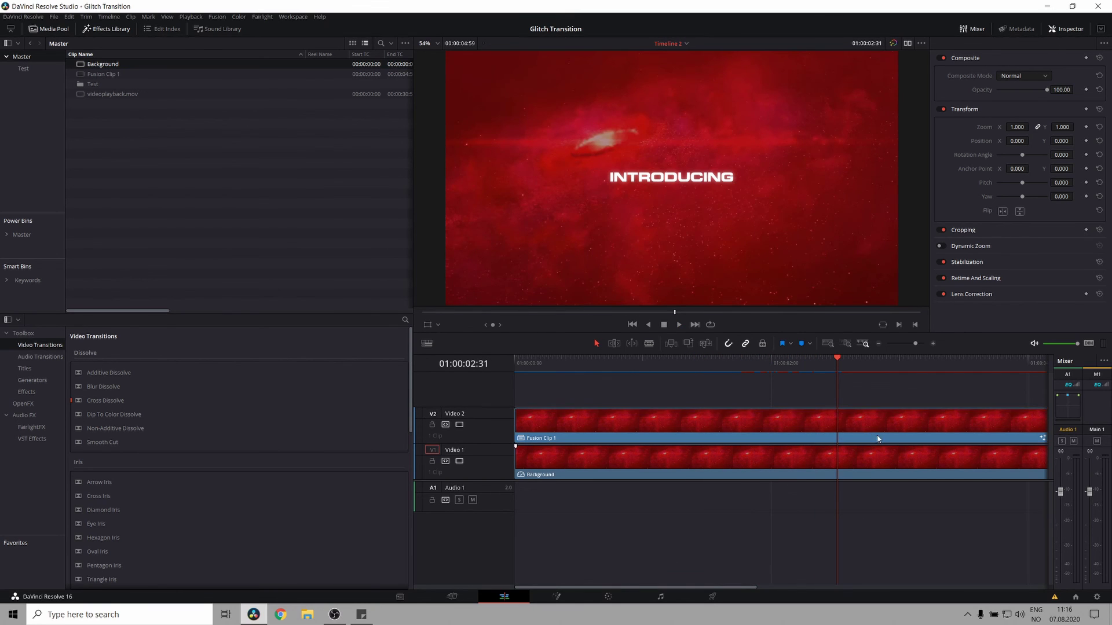
key("ctrl+v")
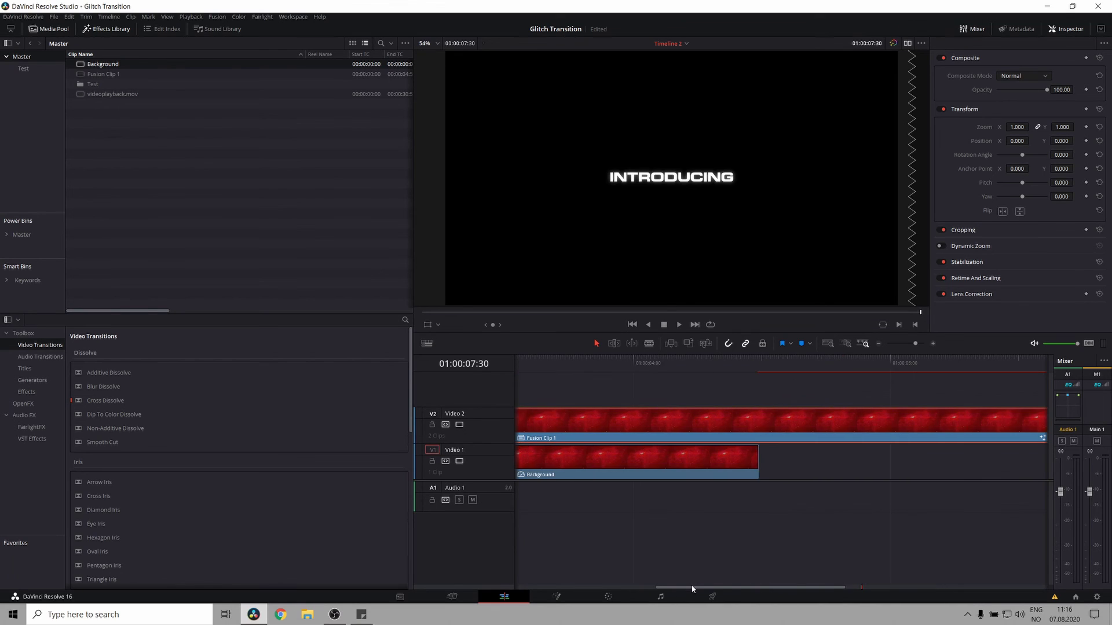
Open the pasted Fusion clip in Fusion and change its title text to TUTORIAL
left_click_drag(658, 378, 708, 383)
left_click(556, 596)
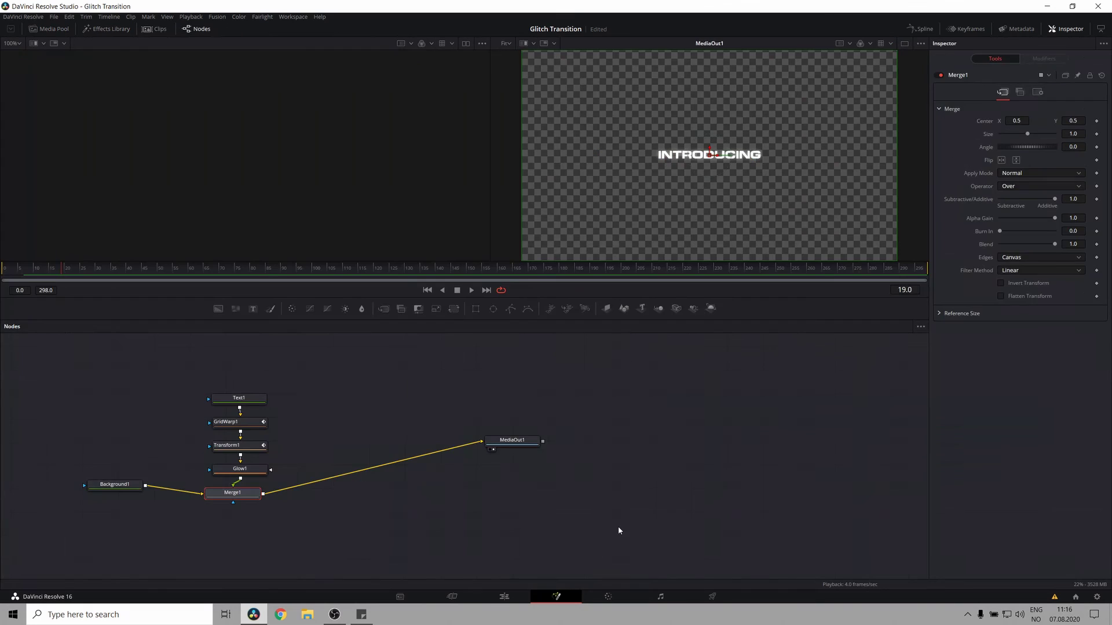
left_click(239, 398)
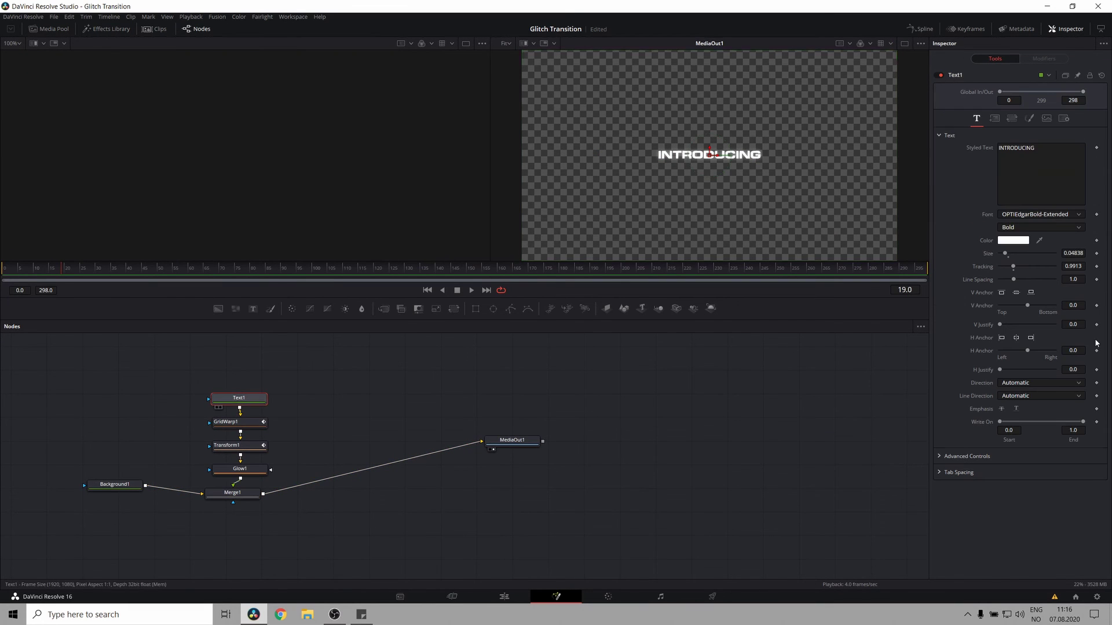
triple_click(1065, 158)
type("TUTORIAL")
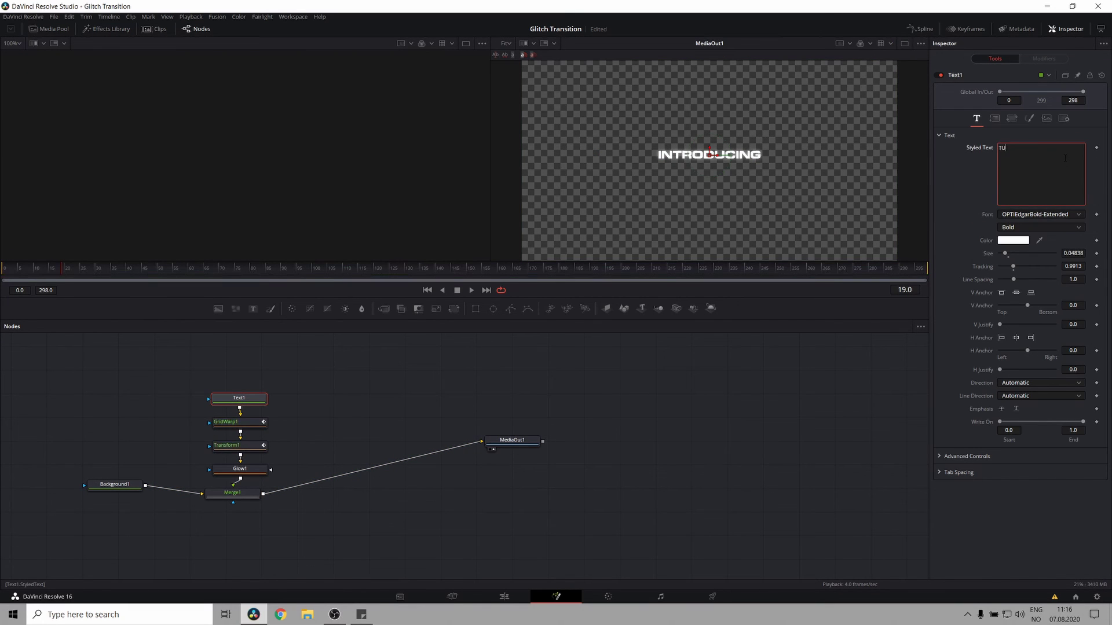
Return to the Edit page and repeatedly play the glitch transition between the INTRODUCING and TUTORIAL clips
left_click(504, 596)
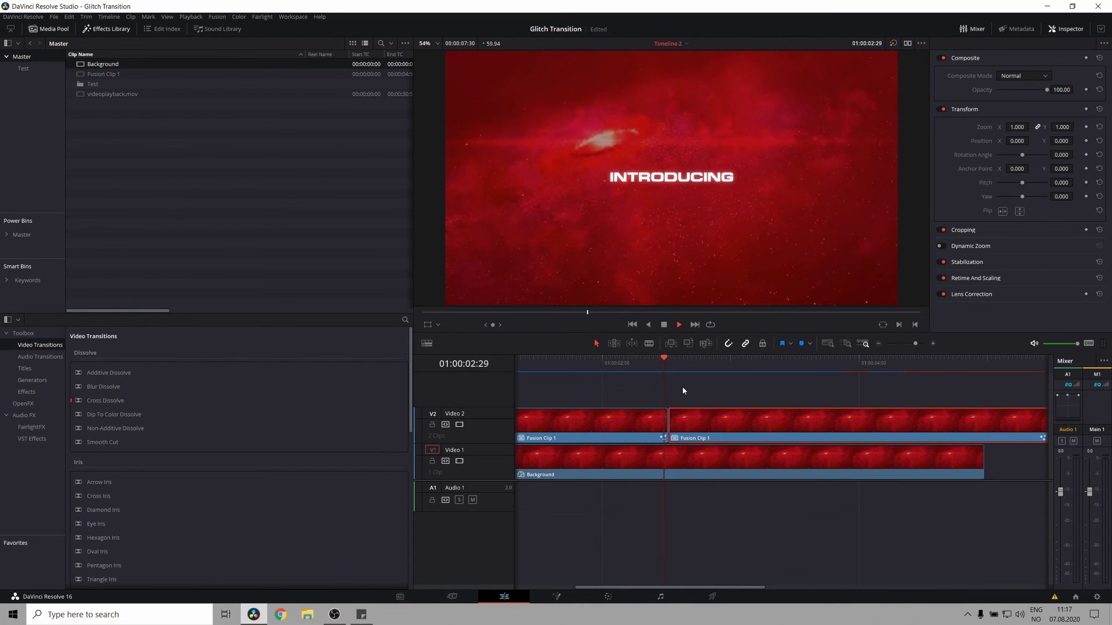
key("space")
left_click(617, 367)
key("space")
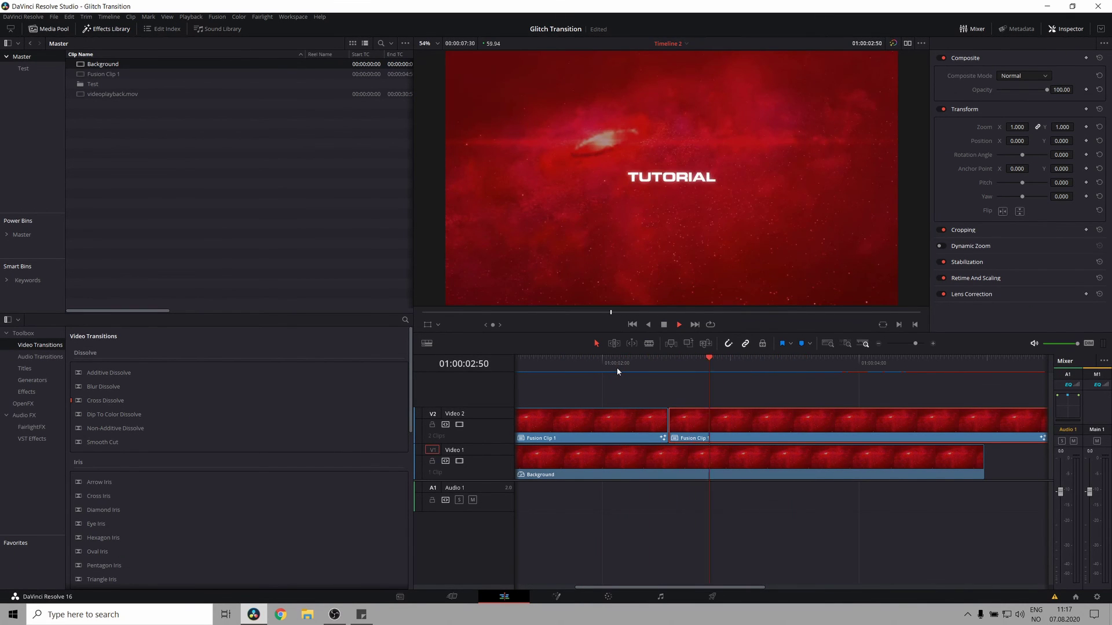
key("space")
left_click_drag(687, 373, 639, 380)
key("space")
key("space")
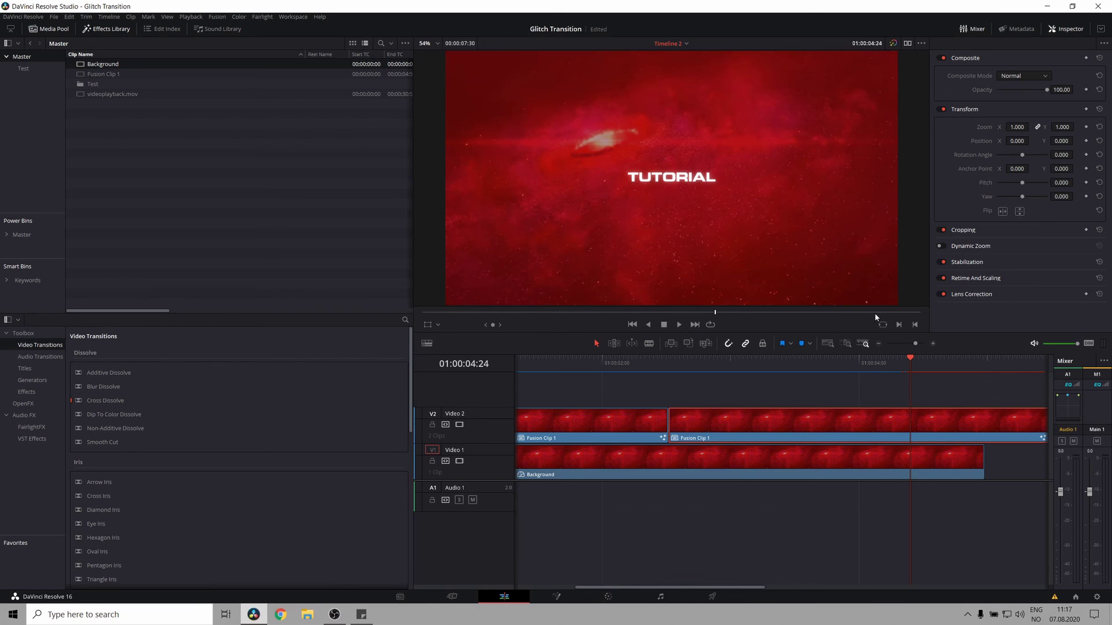